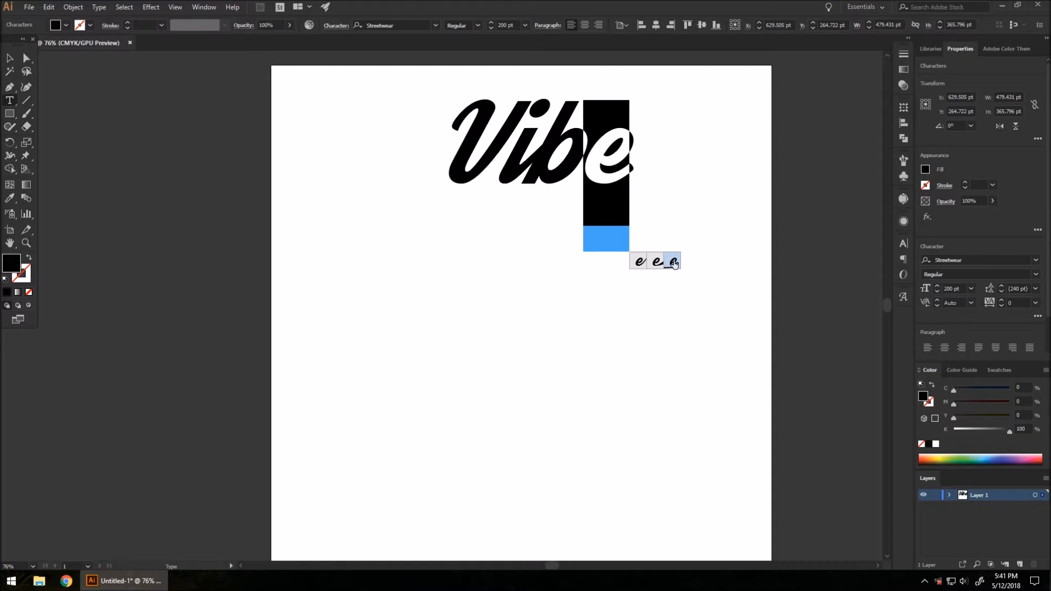
Step: Swap the final 'e' of Vibe for its long-tailed swash alternate and exit text editing
left_click(674, 264)
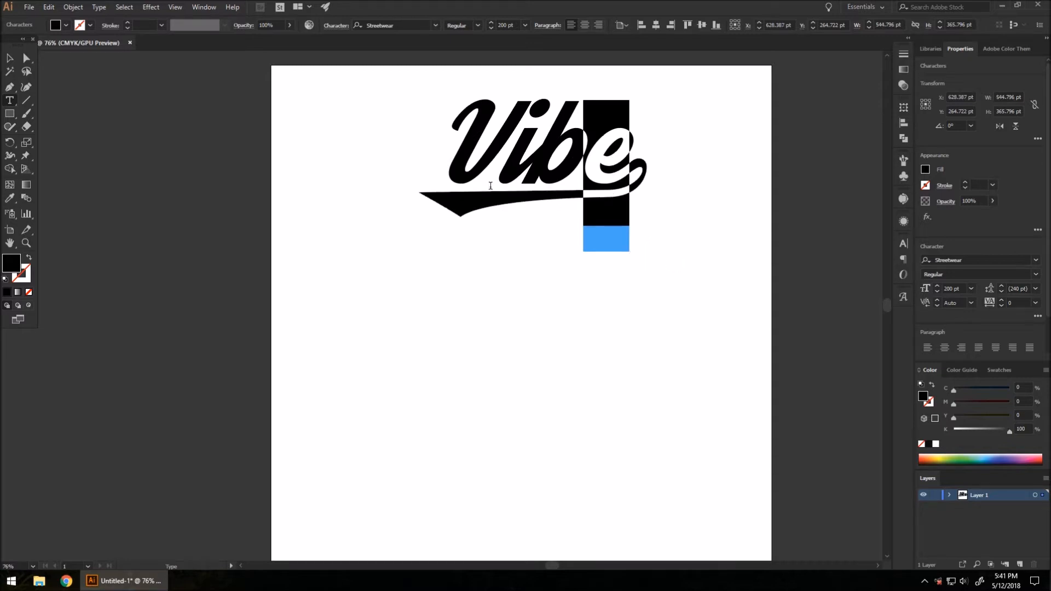
left_click(9, 58)
Step: Move the swash Vibe text down toward centre, browse the Glyphs panel, then nudge it up-right
left_click_drag(541, 161, 487, 256)
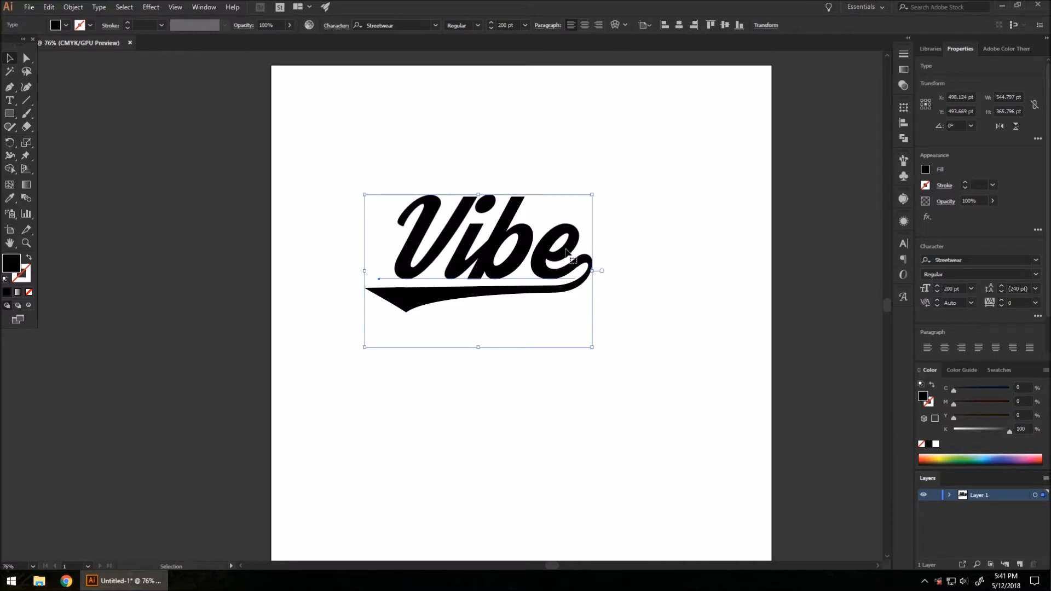
left_click(903, 297)
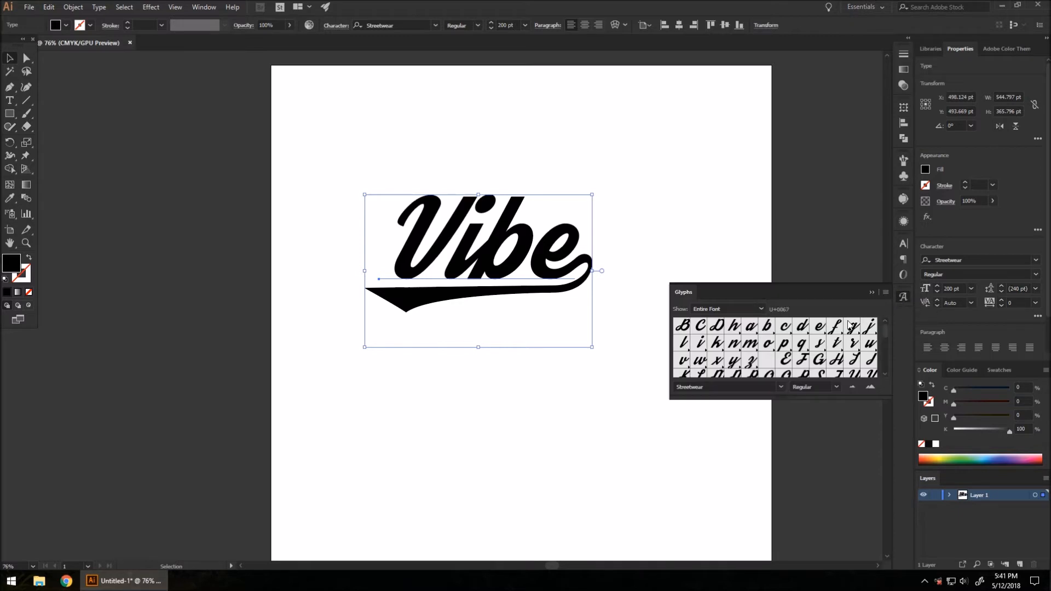
scroll(784, 352, "down", 4)
scroll(785, 352, "down", 1)
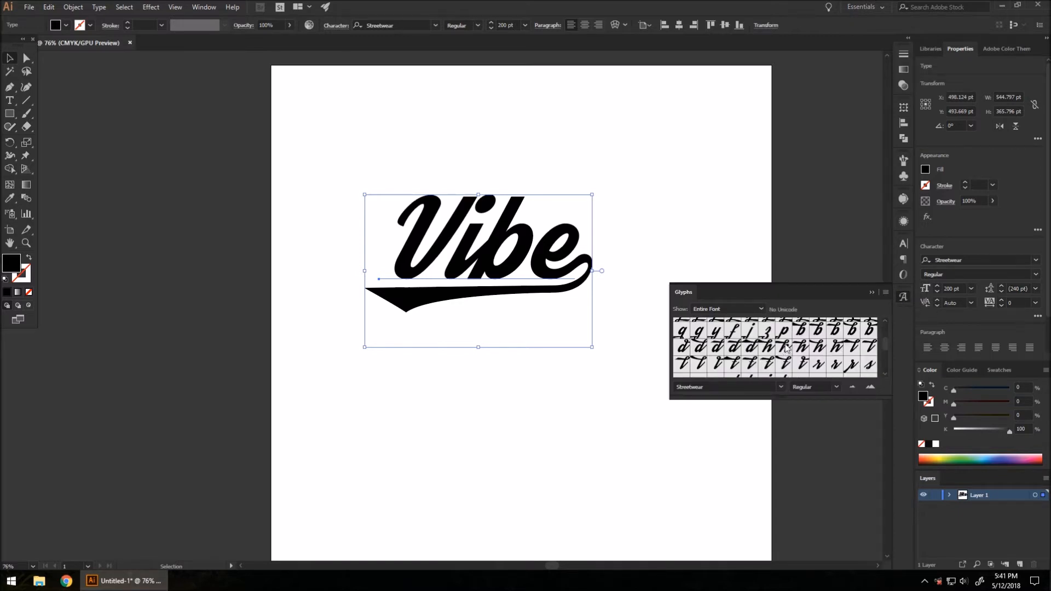
scroll(785, 352, "up", 5)
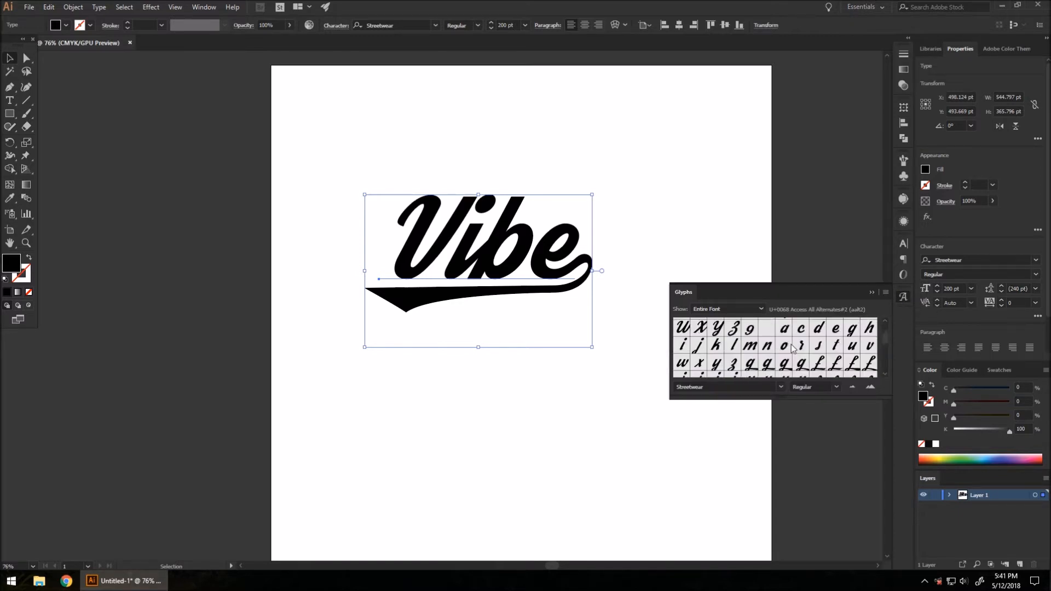
left_click(904, 296)
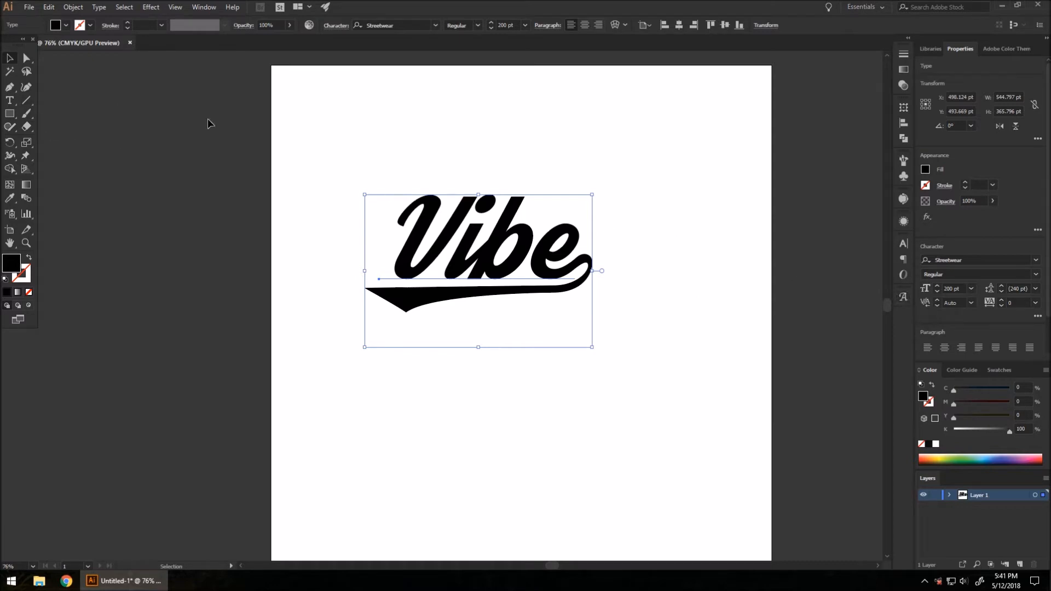
mouse_move(510, 250)
left_mouse_down()
mouse_move(504, 194)
mouse_move(515, 230)
left_mouse_up()
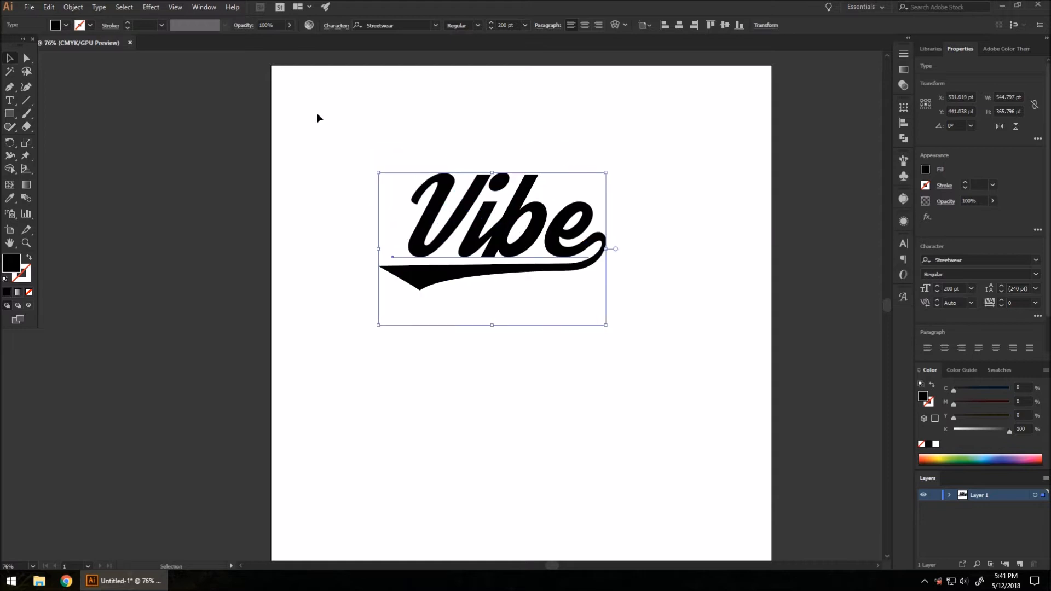
Step: Create outlines from the Vibe text, unite the letters in Pathfinder, and nudge it down-left
left_click(96, 9)
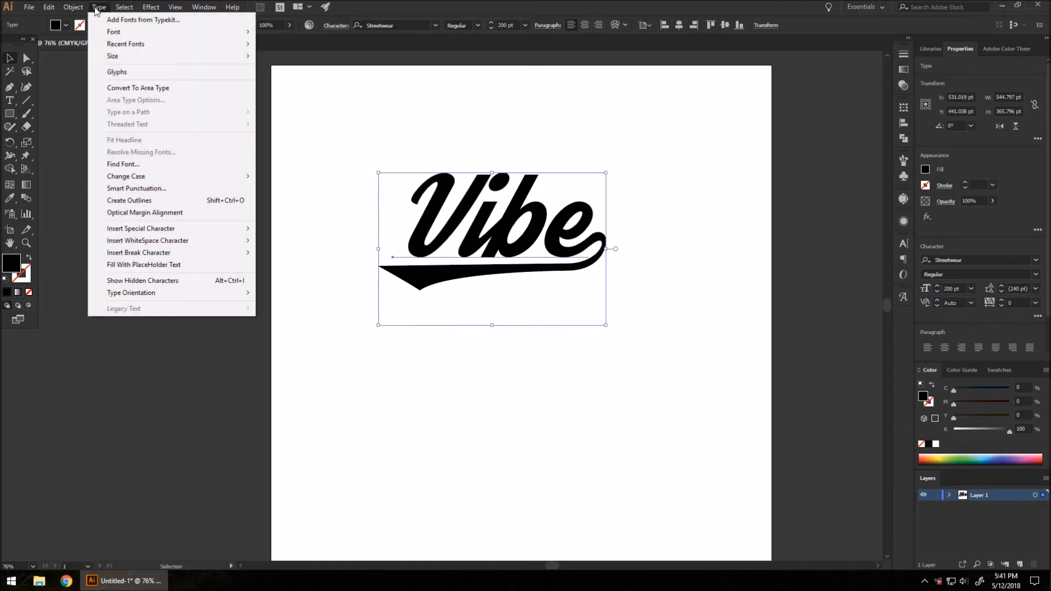
left_click(136, 200)
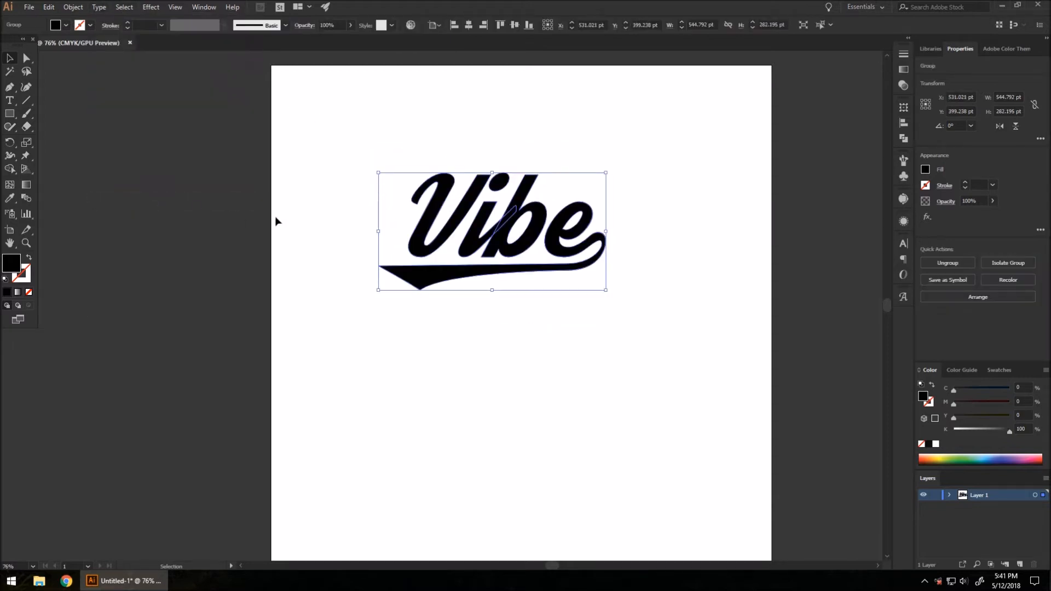
left_click(903, 139)
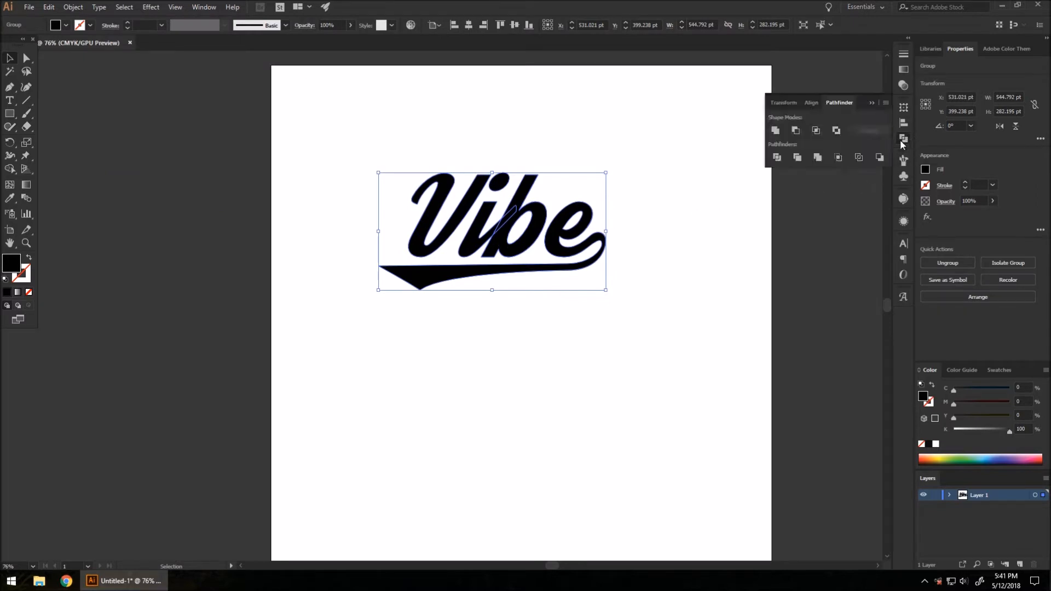
left_click(775, 131)
left_click(903, 140)
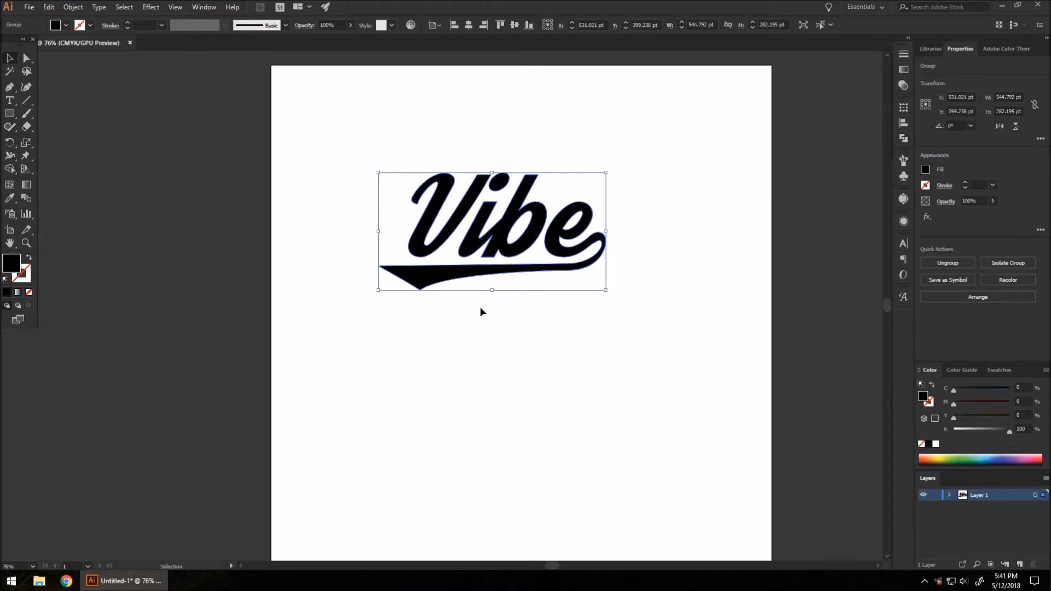
left_click_drag(535, 242, 524, 257)
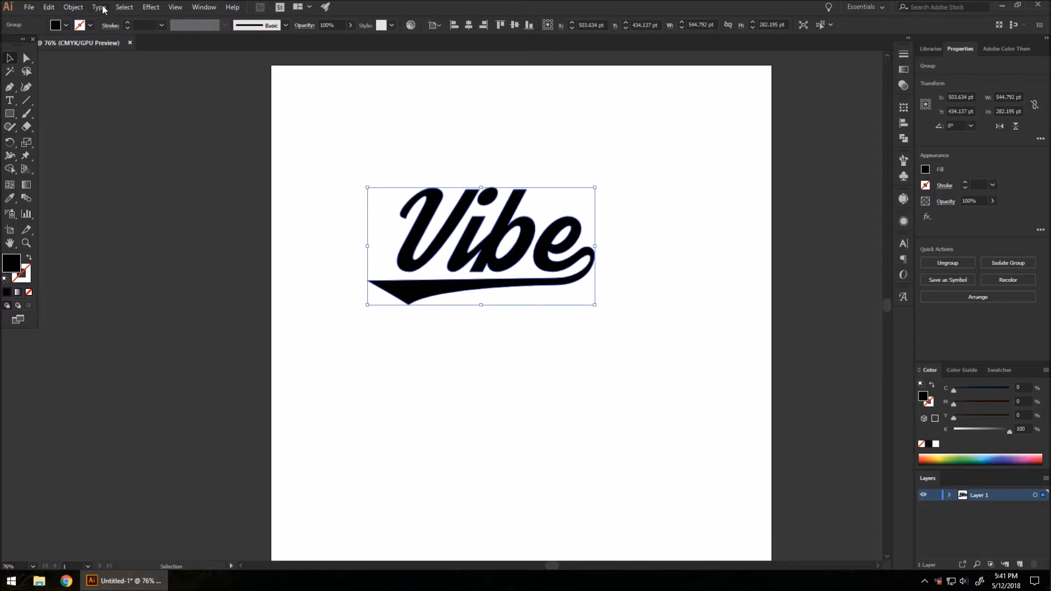
Step: Shear the Vibe logo -9° on the vertical axis and move it slightly up-right
left_click(80, 7)
mouse_move(153, 20)
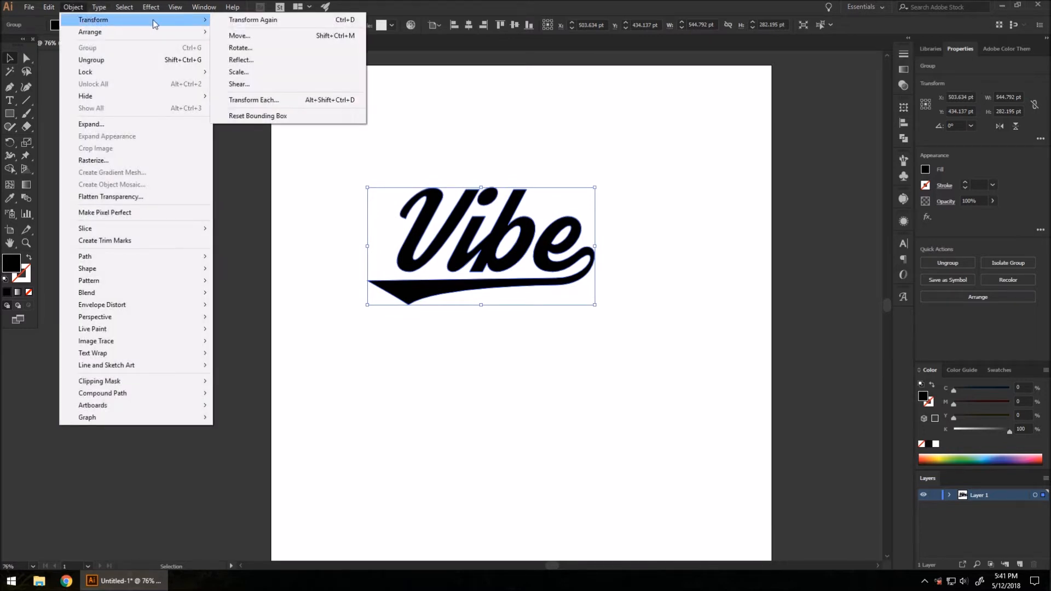
left_click(251, 84)
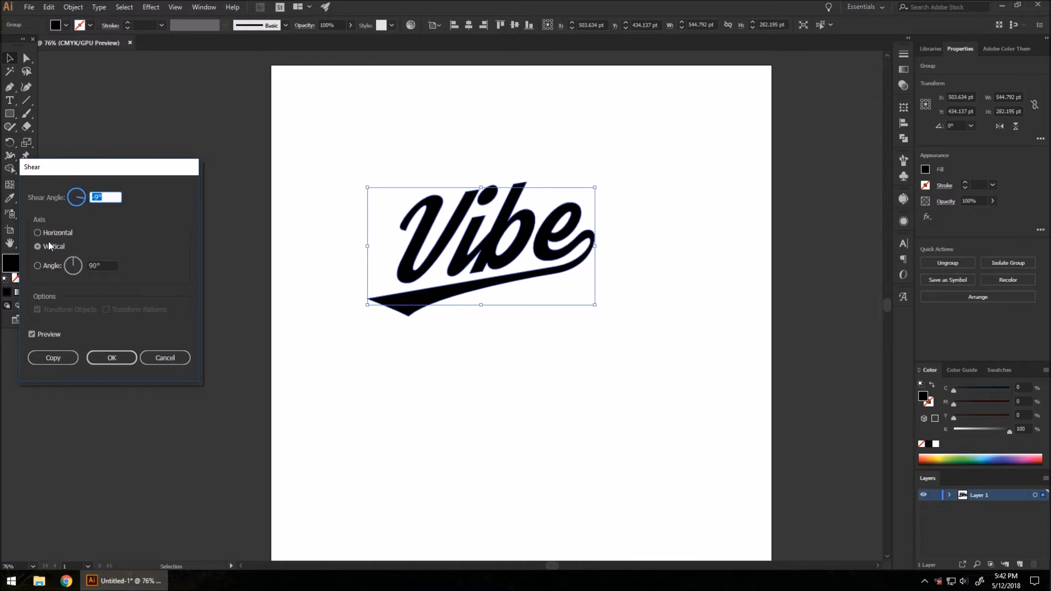
left_click(29, 334)
left_click(30, 334)
left_click(127, 357)
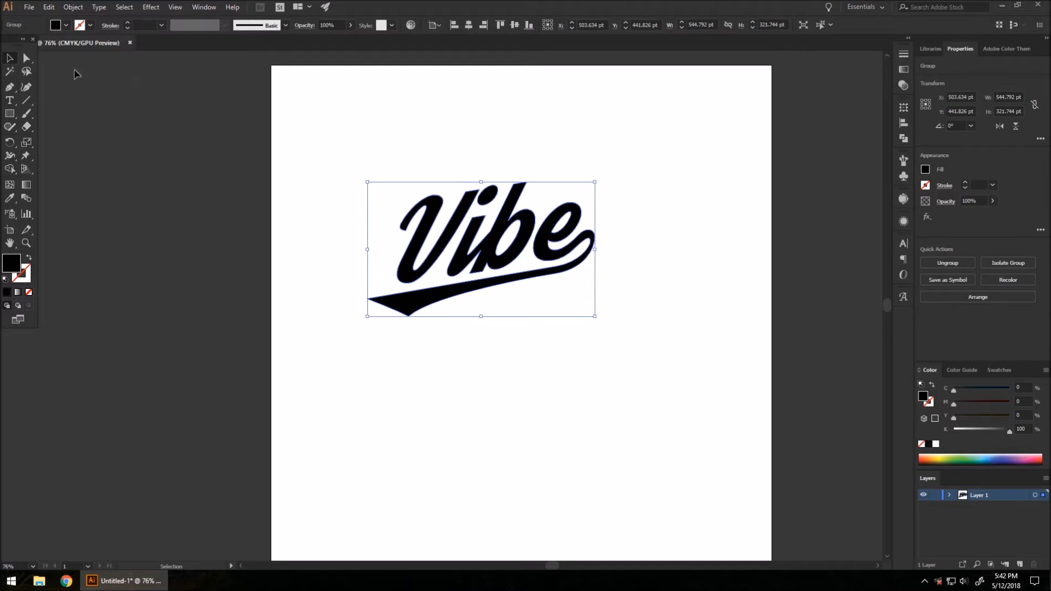
left_click_drag(489, 247, 504, 237)
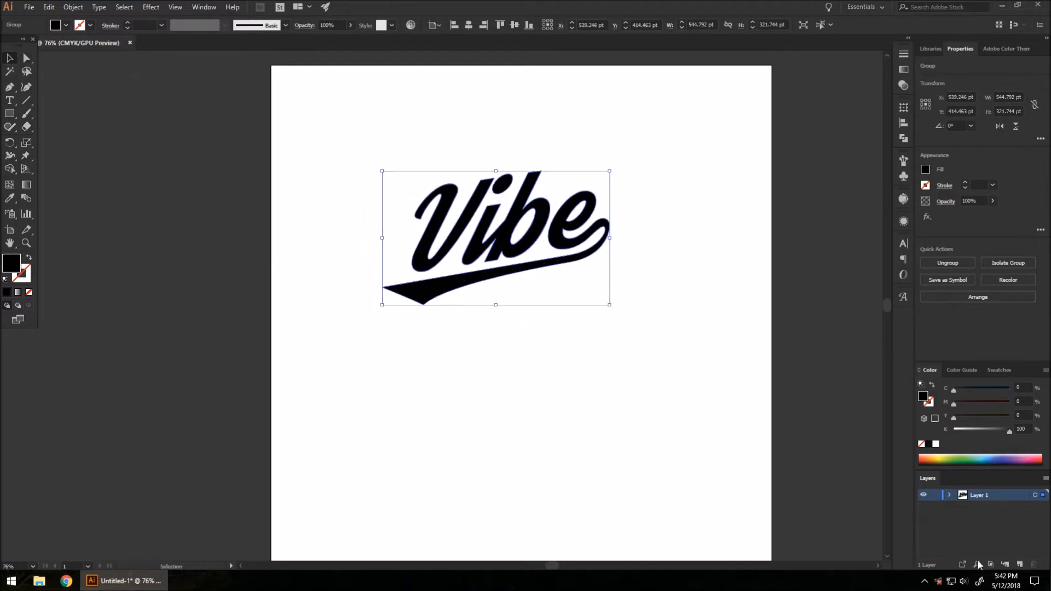
Step: Add two new layers and make Layer 1 active
left_click(1019, 563)
left_click(1019, 563)
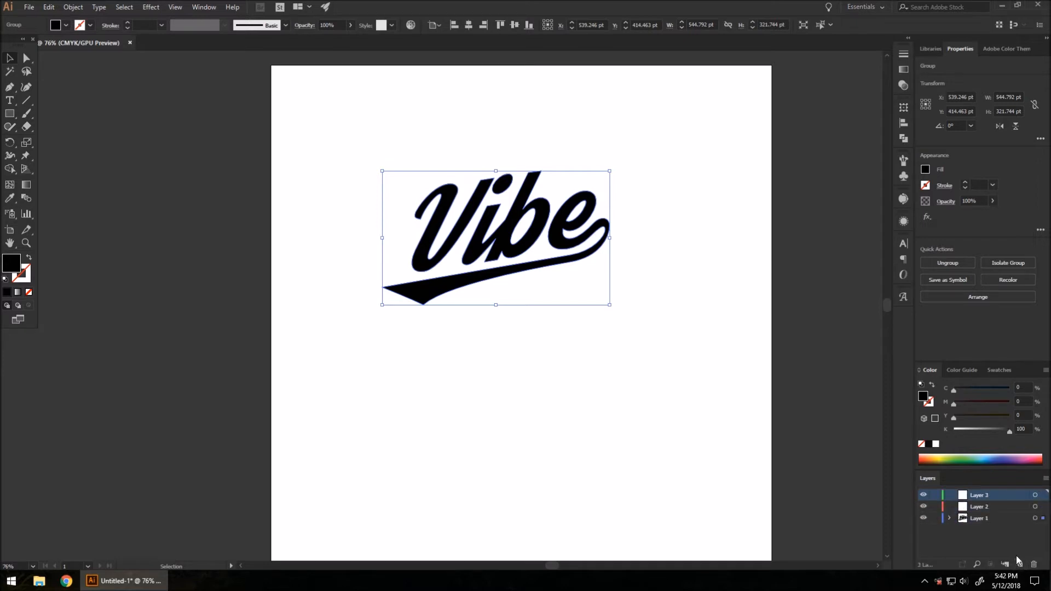
left_click(972, 518)
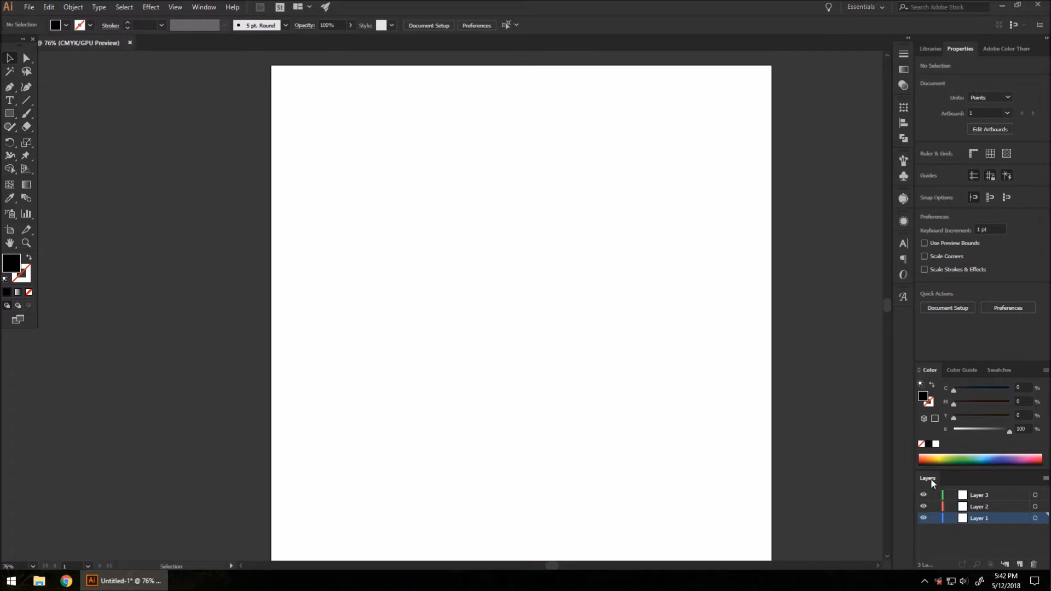
Step: Paste the Vibe logo onto Layer 3 and move it up and right
left_click(987, 495)
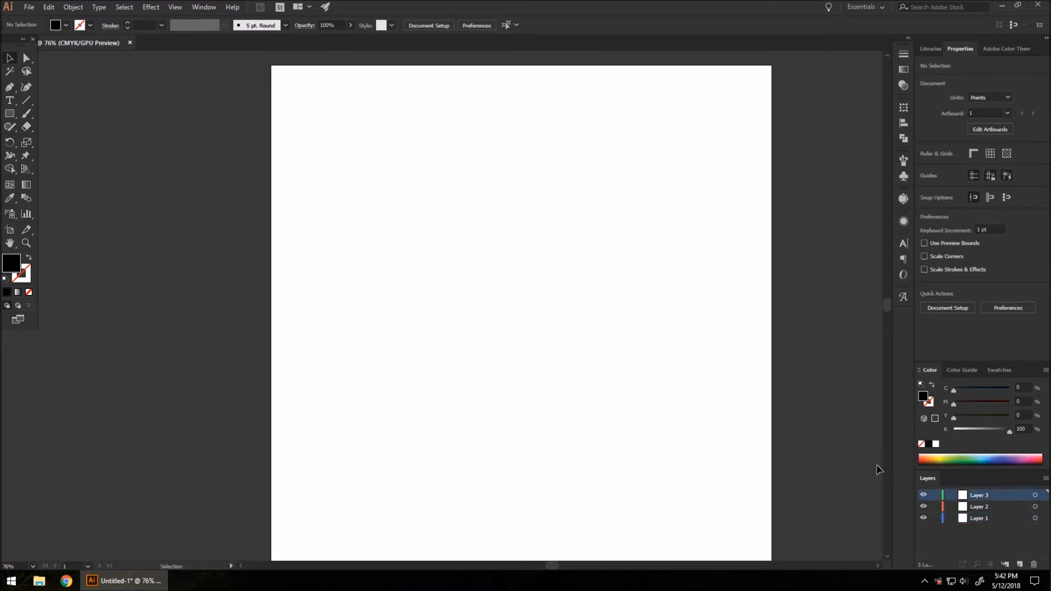
key("ctrl+f")
key("v")
left_click(504, 335)
left_click_drag(504, 336, 577, 267)
left_click(665, 382)
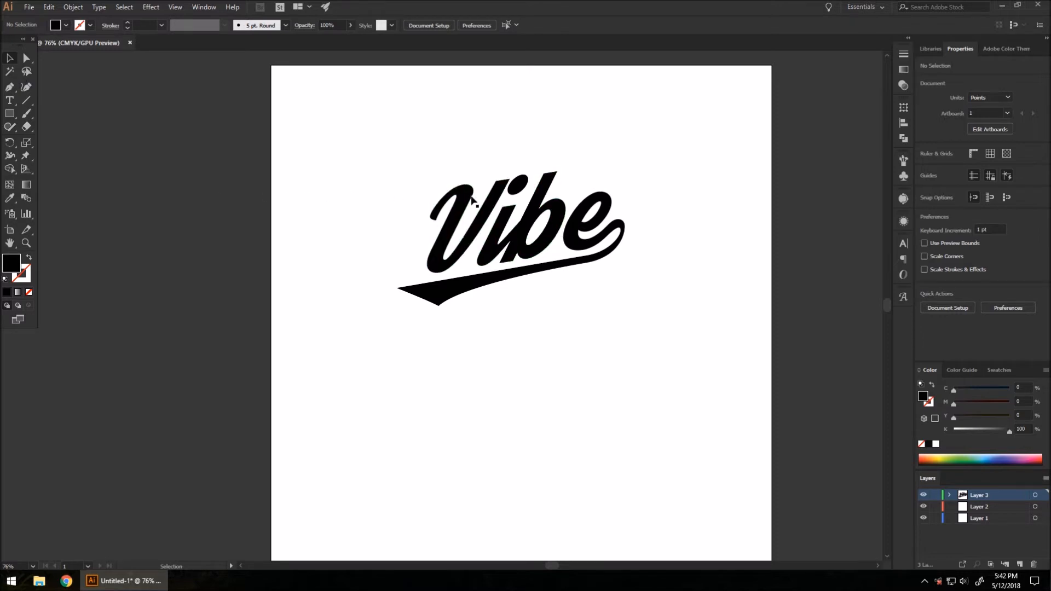
Step: Fill the Vibe logo with a blue swatch and shift it left
left_click_drag(534, 224, 517, 228)
left_click(924, 169)
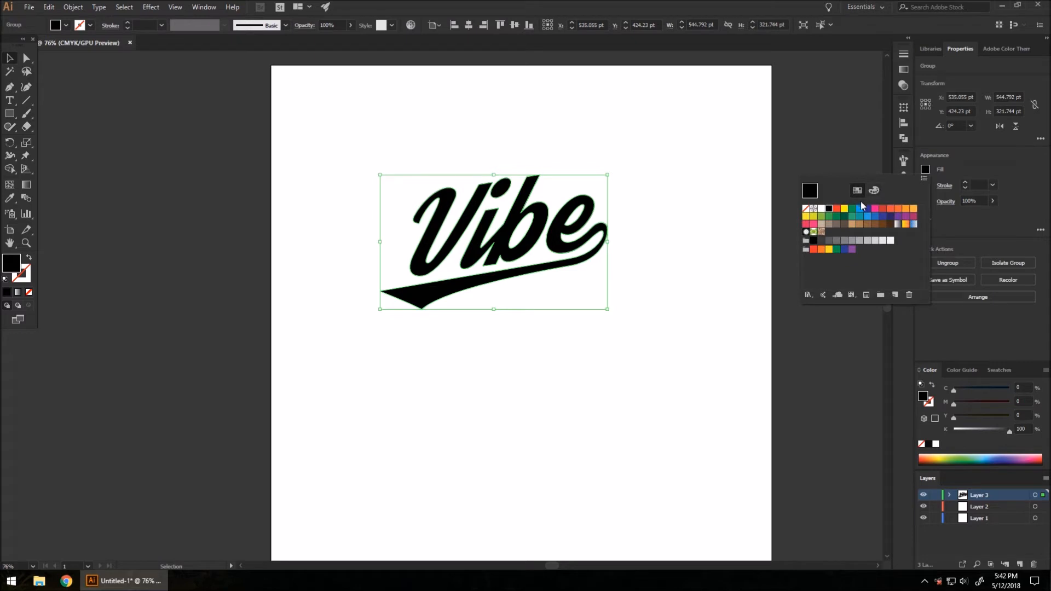
left_click(867, 216)
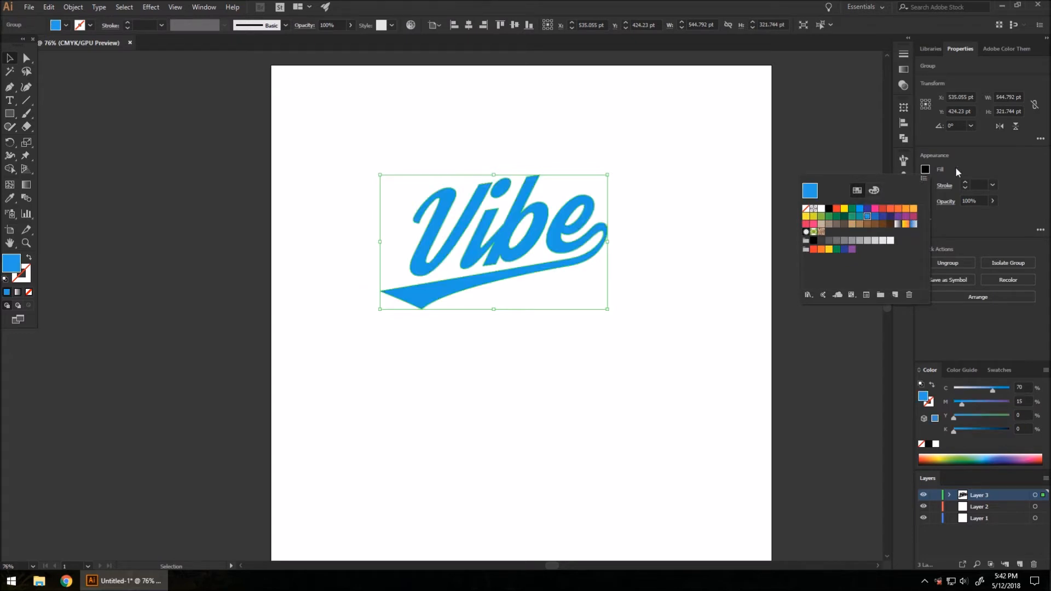
left_click(958, 170)
left_click(625, 290)
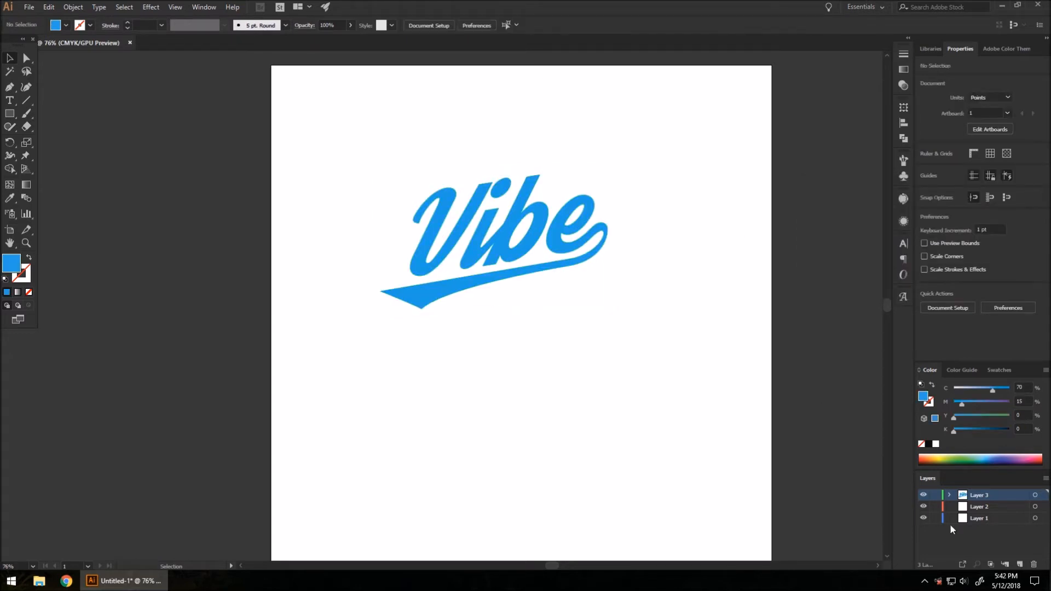
left_click_drag(509, 241, 475, 236)
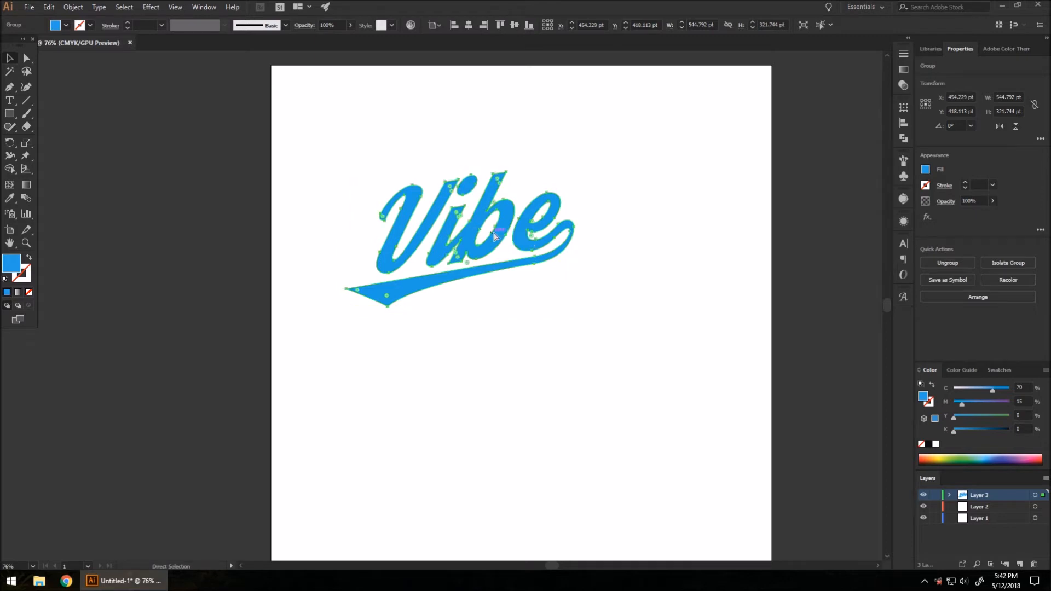
Step: Paste a copy of the blue logo in place on Layer 1
left_click(979, 518)
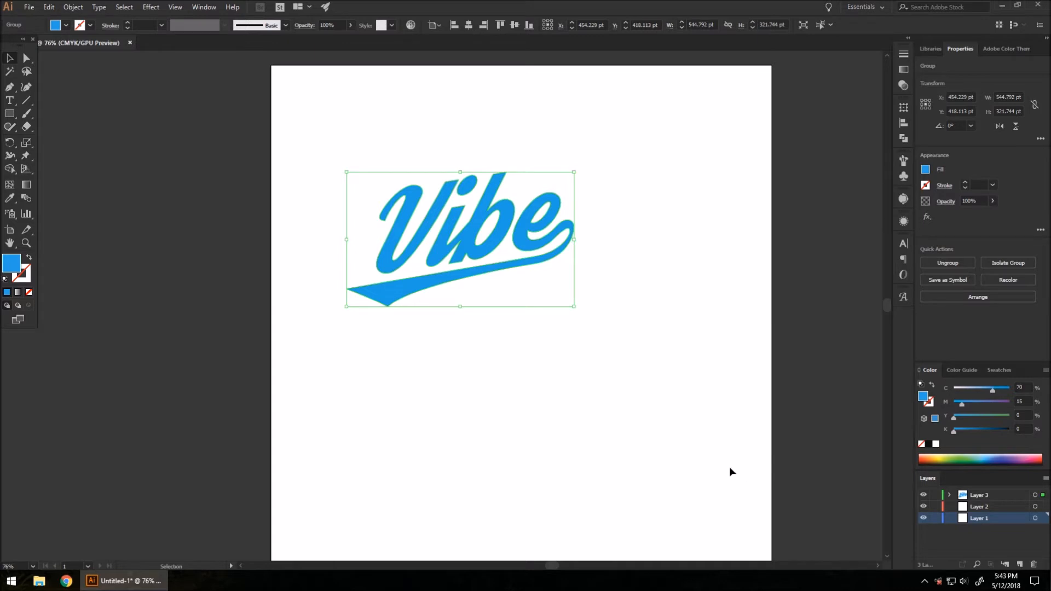
key("ctrl+c")
key("ctrl+f")
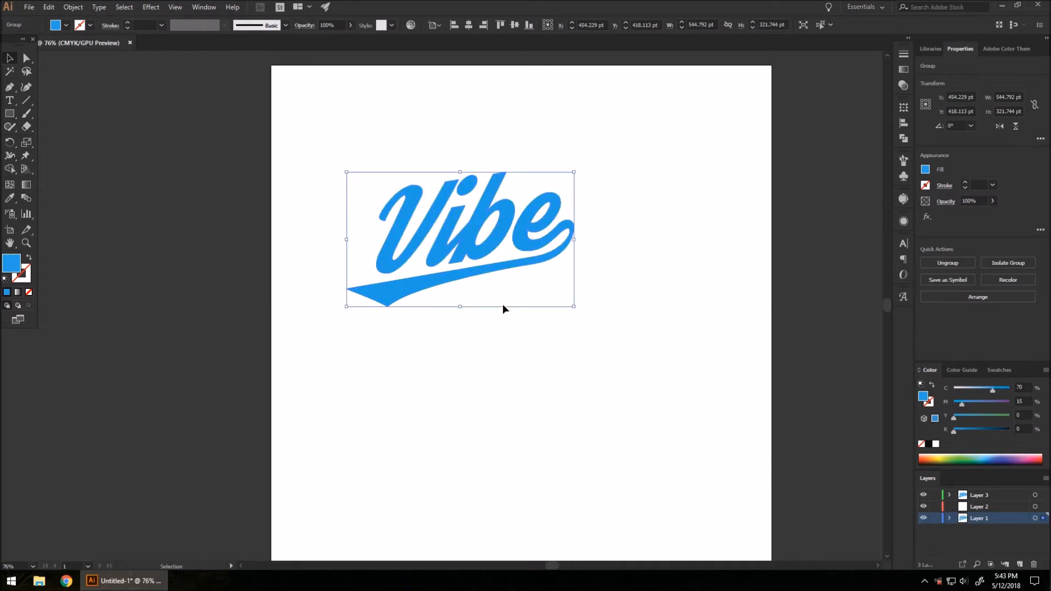
Step: Fill the Layer 1 copy black, check it beneath the blue logo, and reselect Layer 1
left_click(925, 169)
left_click(829, 209)
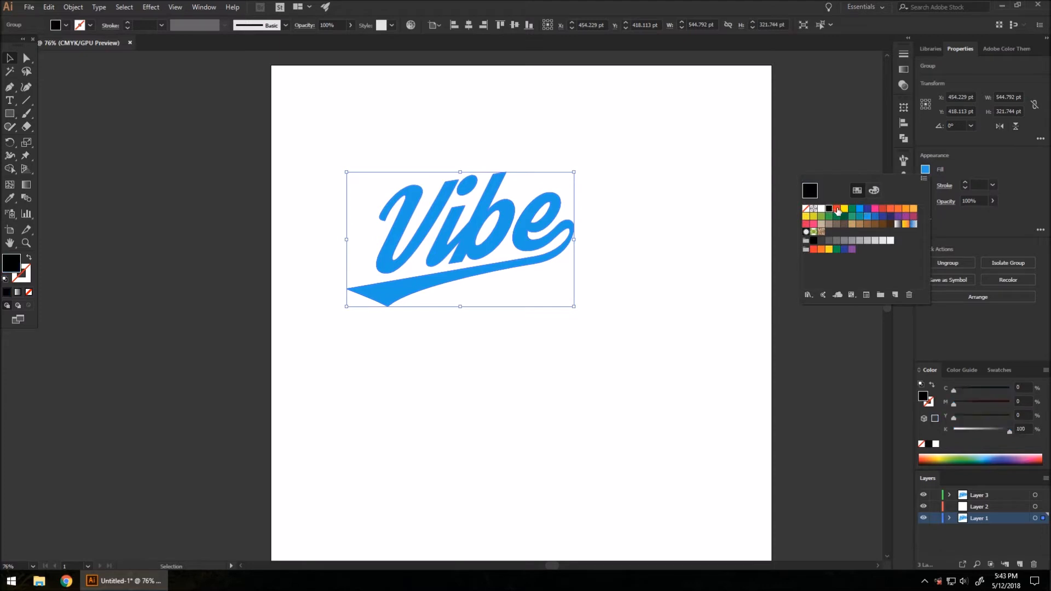
left_click(1001, 163)
left_click_drag(475, 228, 416, 160)
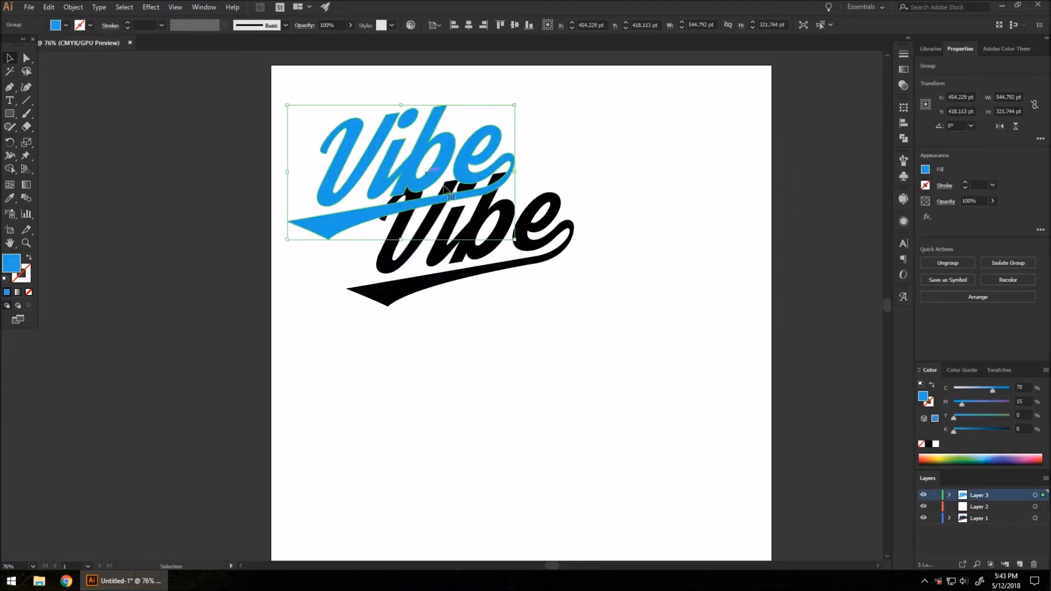
key("ctrl+z")
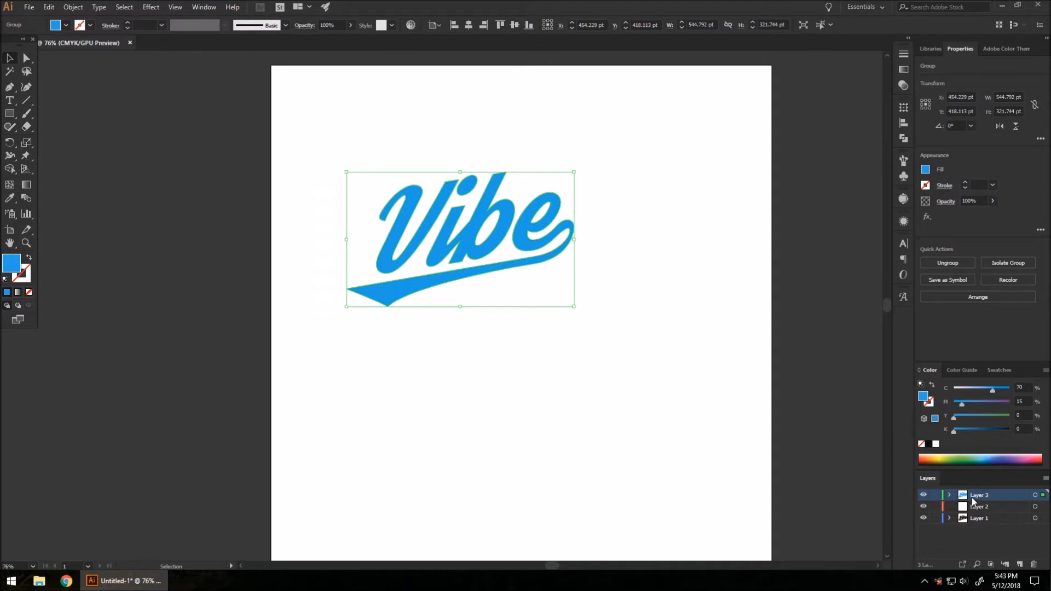
left_click(486, 337)
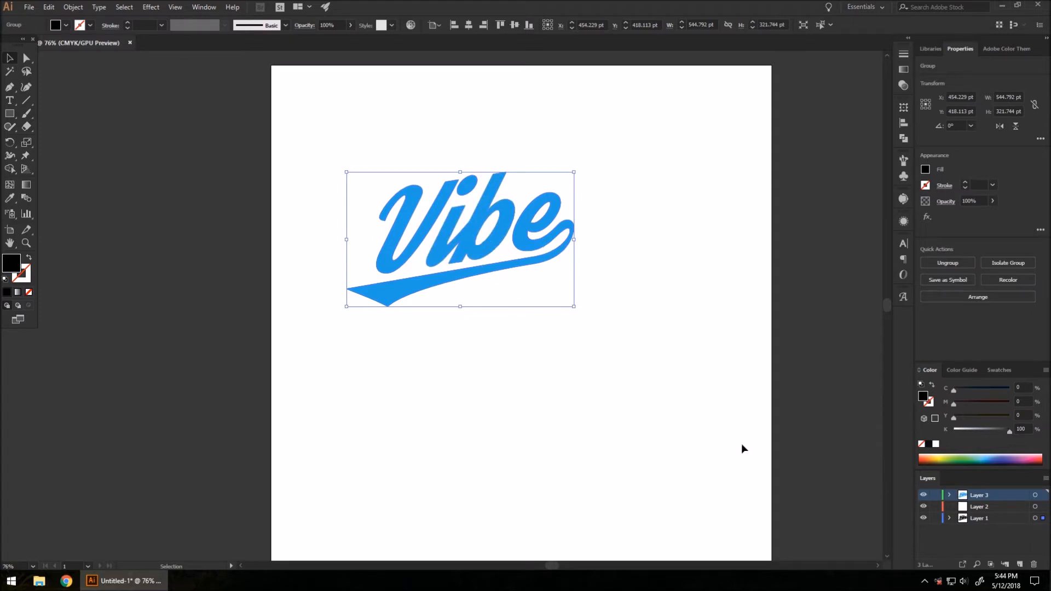
left_click(974, 519)
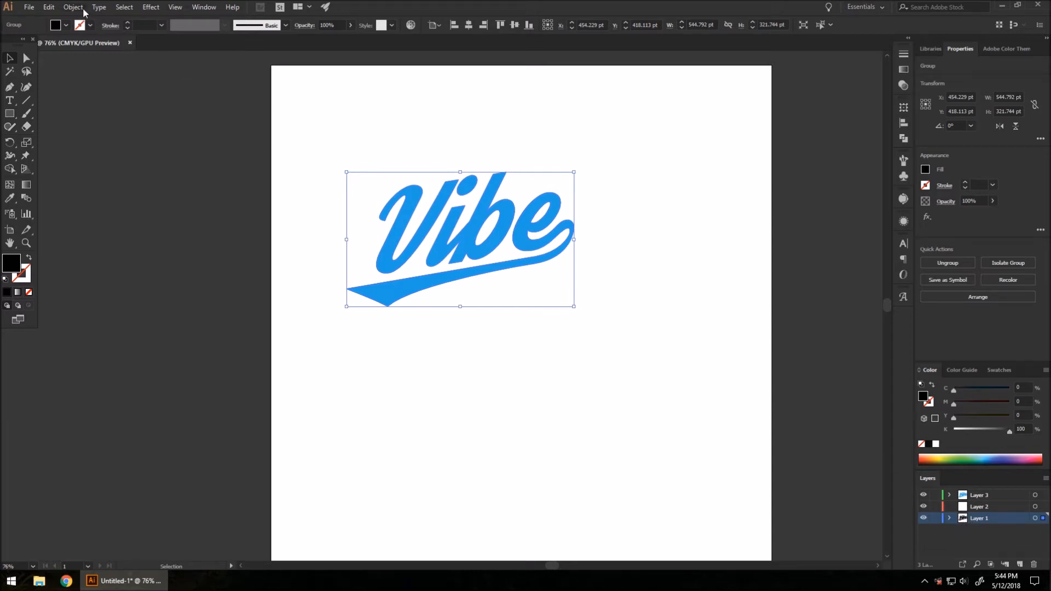
Step: Give the black copy a black stroke at 80 pt
left_click(932, 186)
left_click(966, 184)
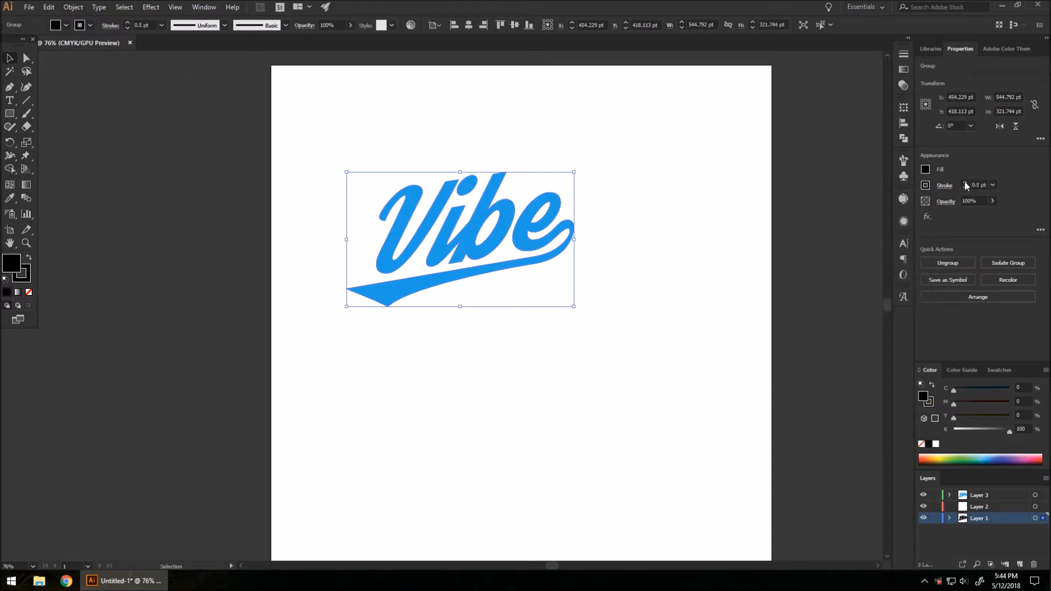
left_click(964, 182)
left_click(974, 185)
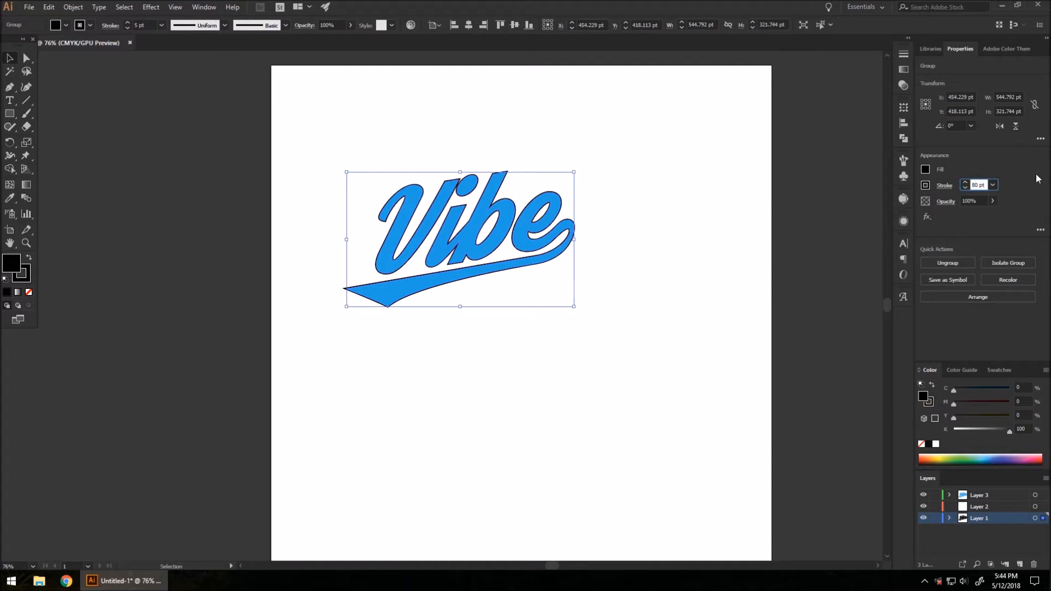
type("80 pt")
key("Return")
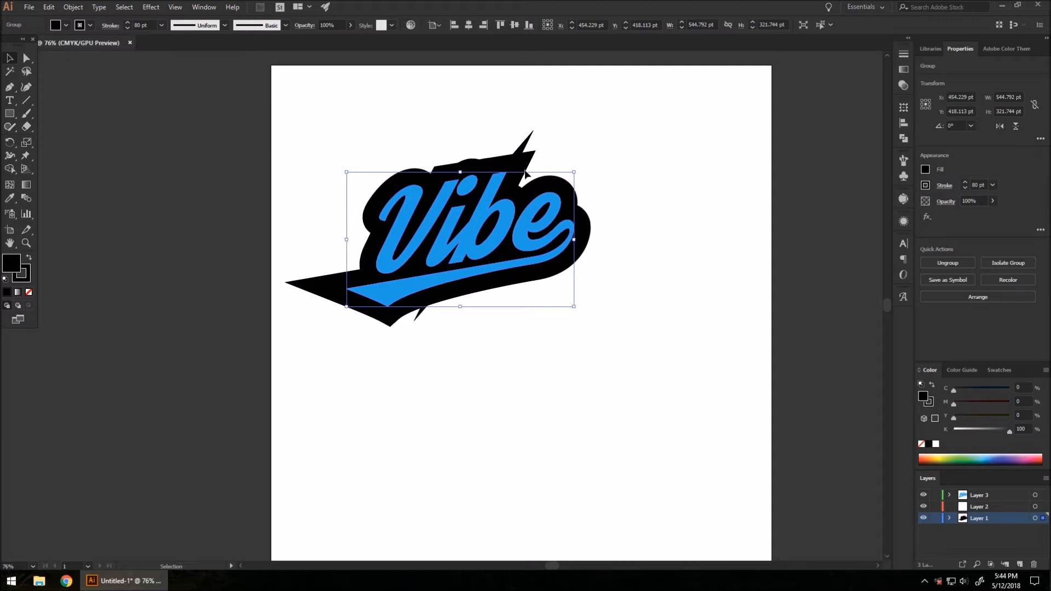
scroll(525, 174, "up", 2)
scroll(511, 171, "down", 1)
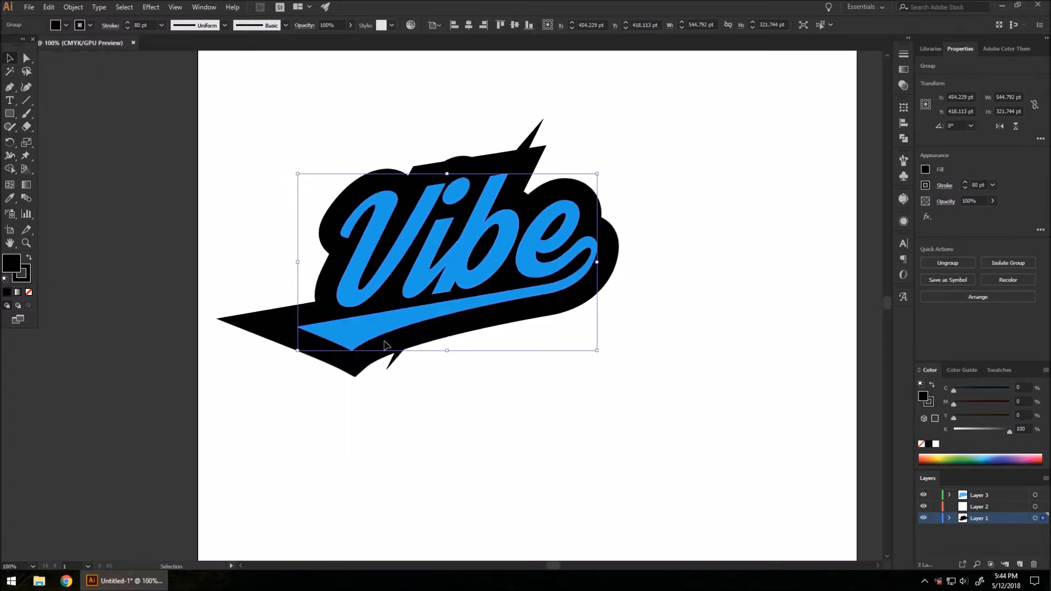
Step: Reduce the stroke weight to 50 pt and deselect the lettering
left_click_drag(979, 184, 959, 189)
key("Down")
key("Down")
key("Down")
key("Down")
key("Down")
key("Down")
key("Down")
key("Down")
key("Down")
key("Down")
key("Down")
key("Down")
key("Down")
key("Down")
key("Down")
key("Down")
key("Down")
key("Down")
key("Down")
key("Down")
key("Down")
key("Down")
key("Down")
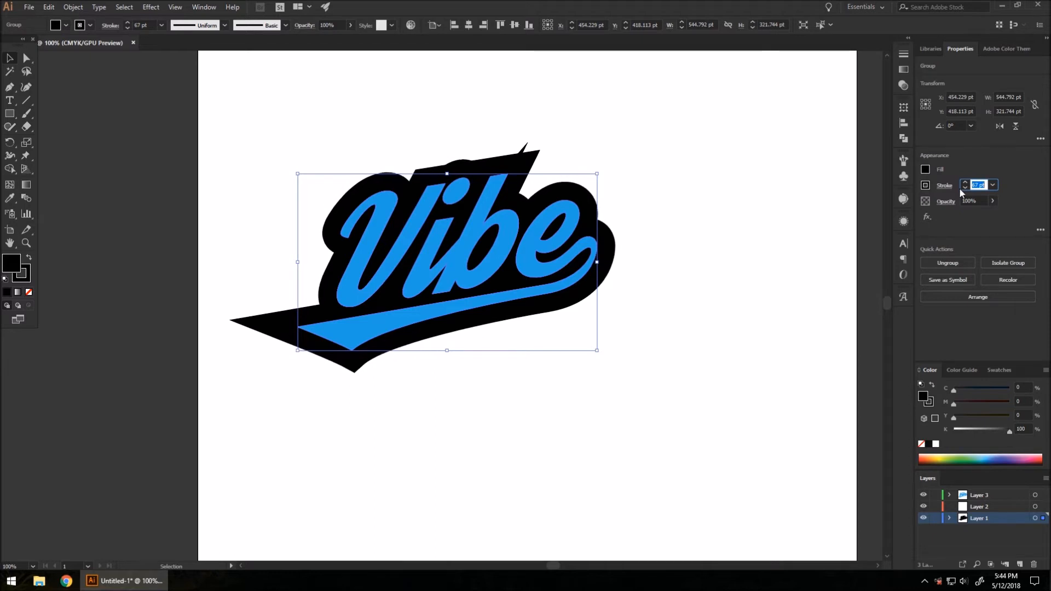
key("Down")
key("Down")
key("Down")
key("Down")
key("Down")
key("Down")
key("Down")
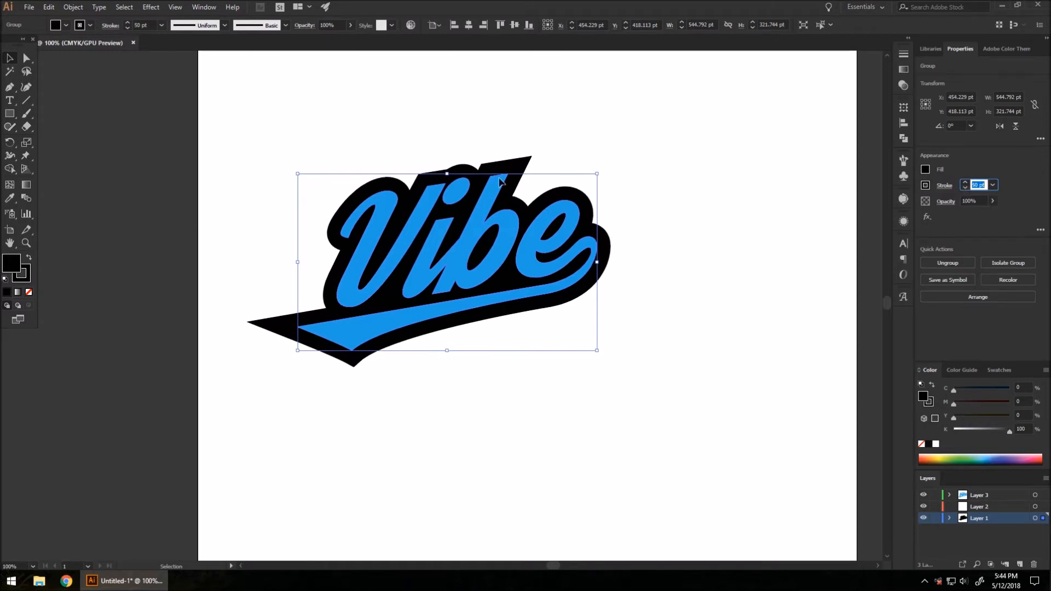
left_click(1028, 182)
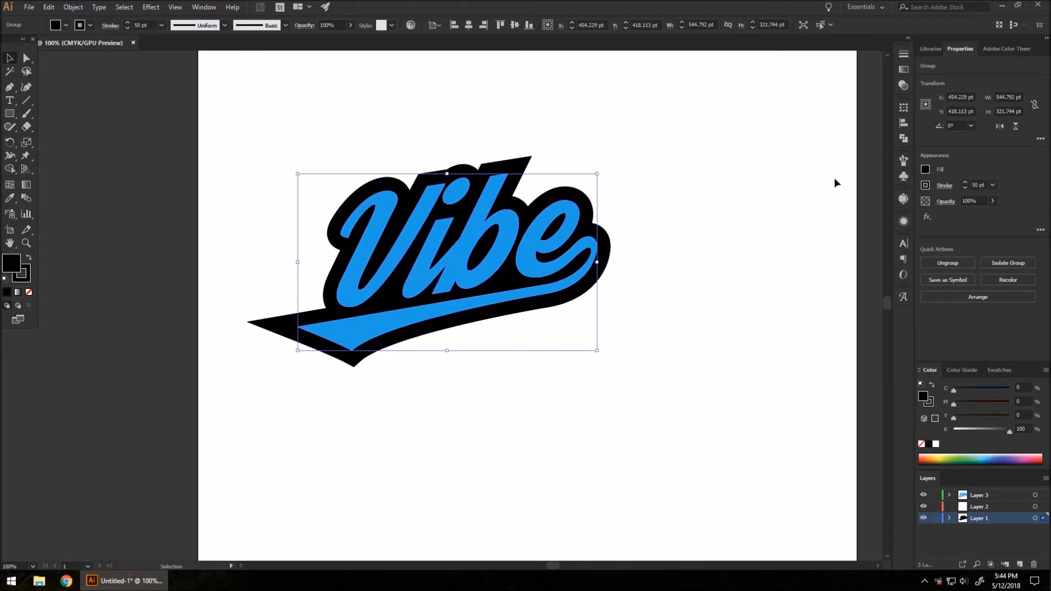
left_click(70, 76)
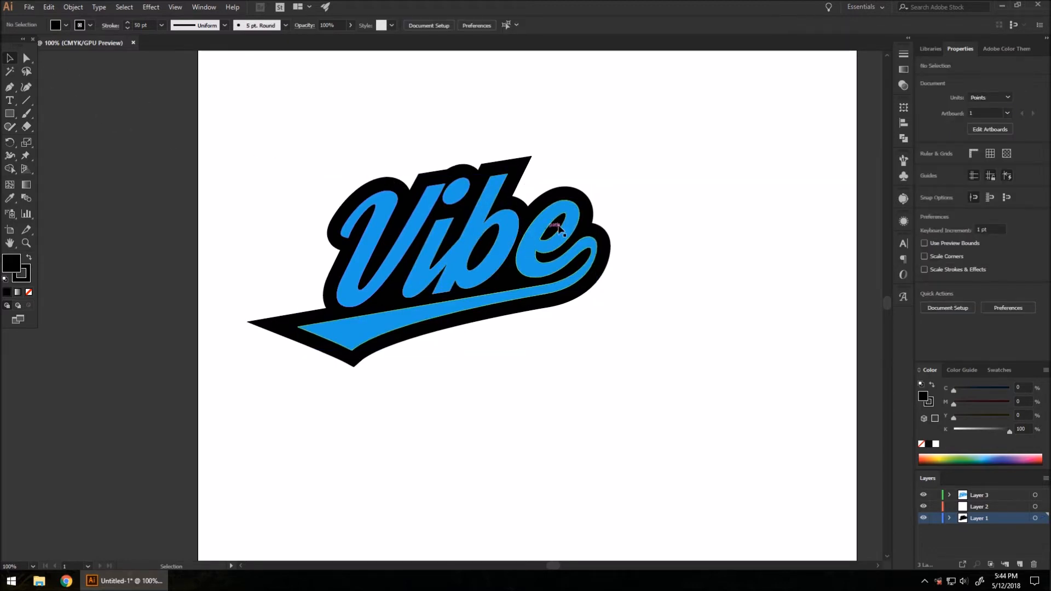
Step: On Layer 3, shift the blue Vibe lettering up and left
left_click(982, 496)
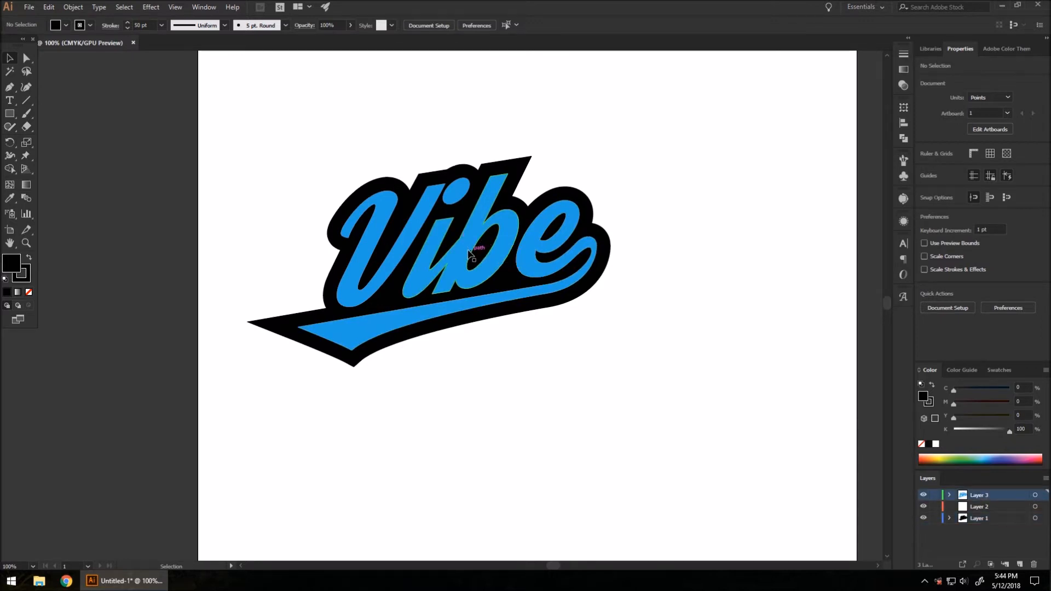
left_click_drag(466, 255, 455, 245)
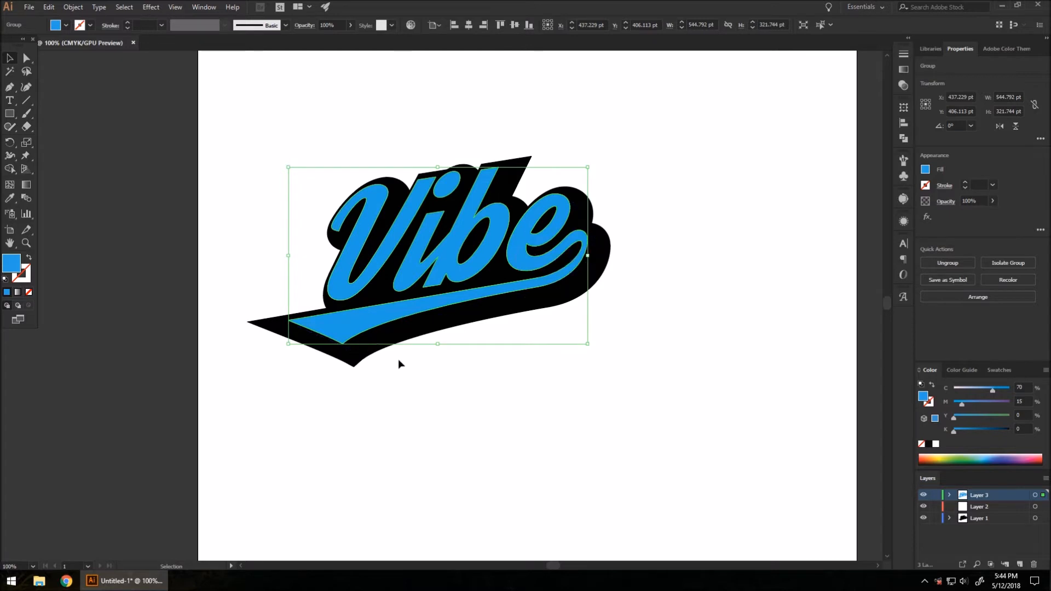
left_click(657, 326)
Step: Make Layer 1 active and select the black backing group
left_click(980, 517)
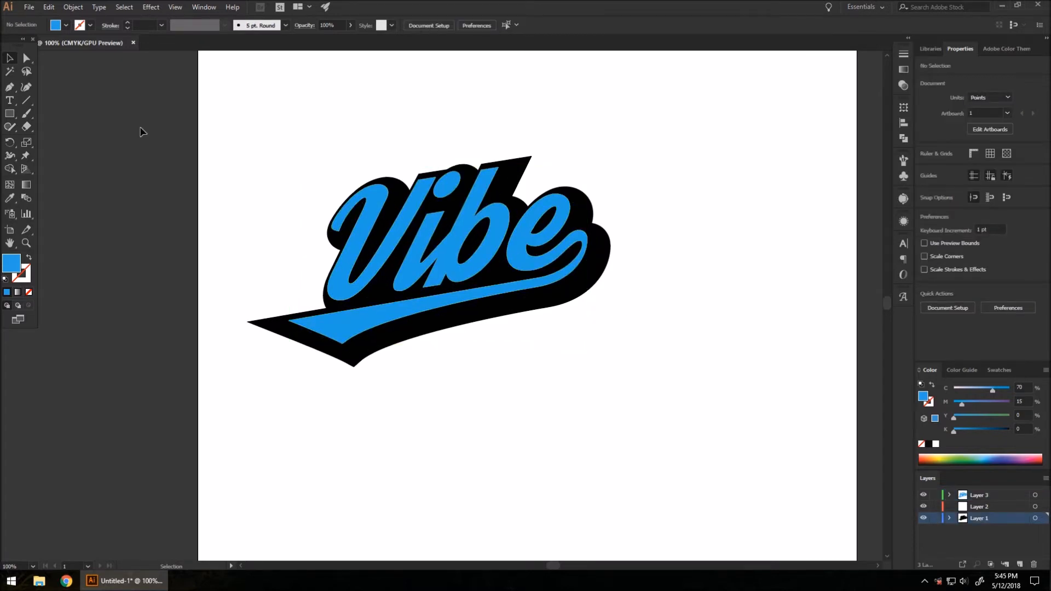
left_click(74, 8)
left_click(433, 375)
left_click(393, 342)
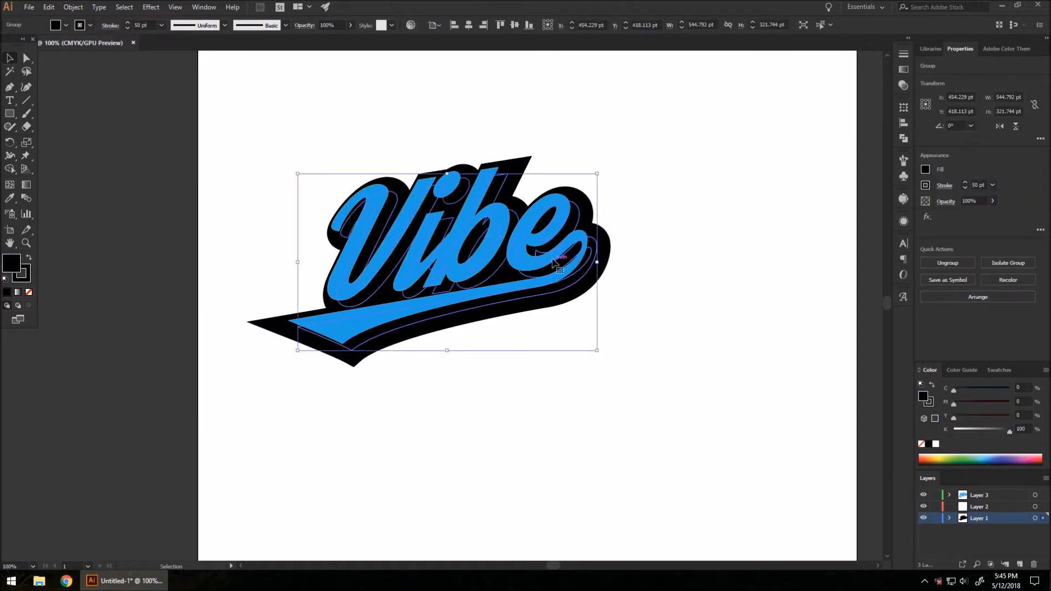
left_click(75, 8)
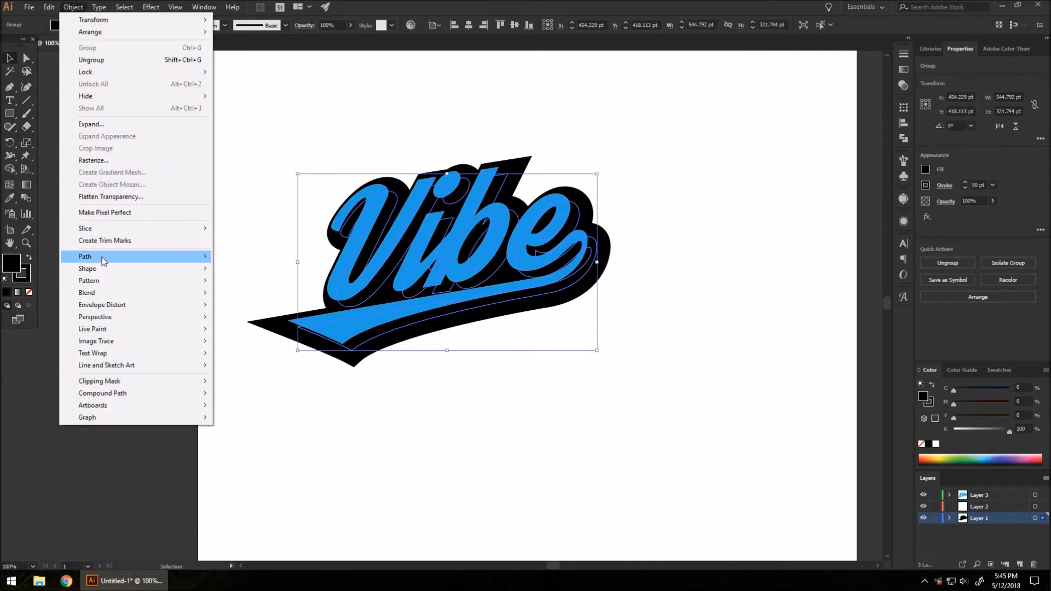
Step: Outline the backing's 50 pt stroke and unite it into one solid black compound path
mouse_move(147, 262)
left_click(257, 284)
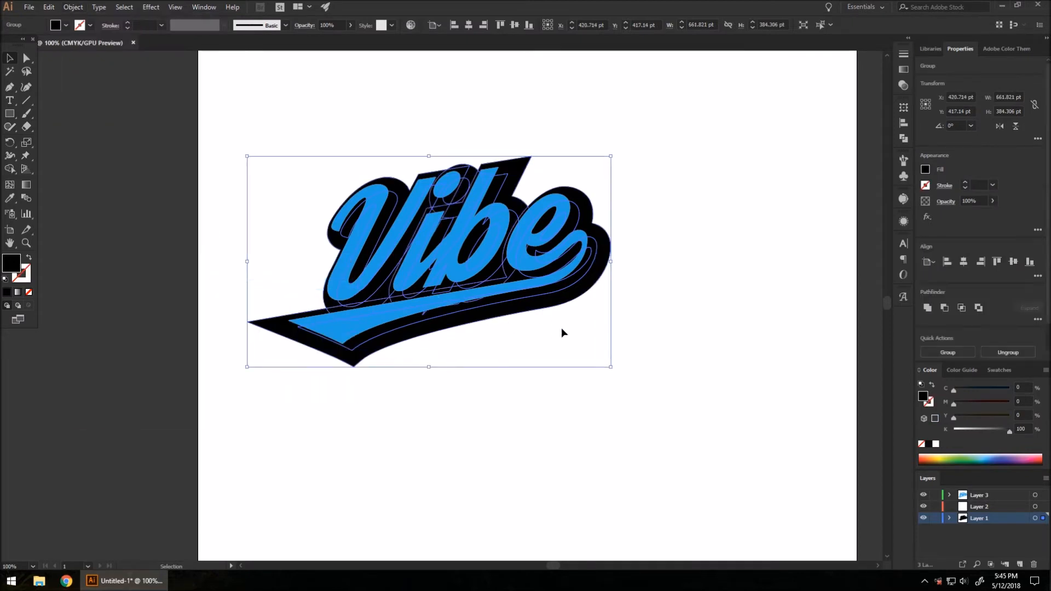
left_click(903, 139)
left_click(775, 130)
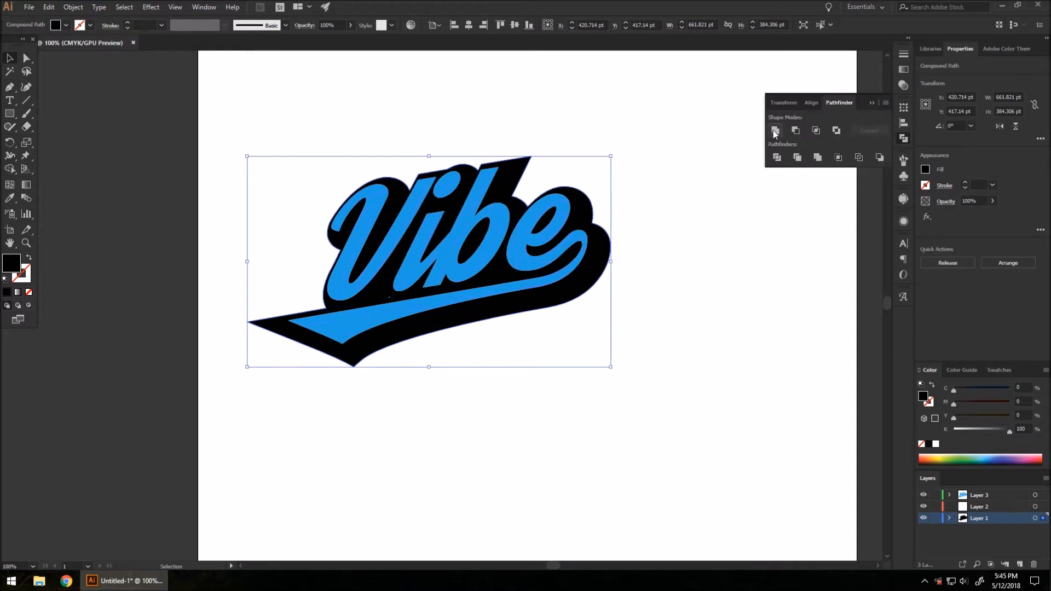
left_click(659, 231)
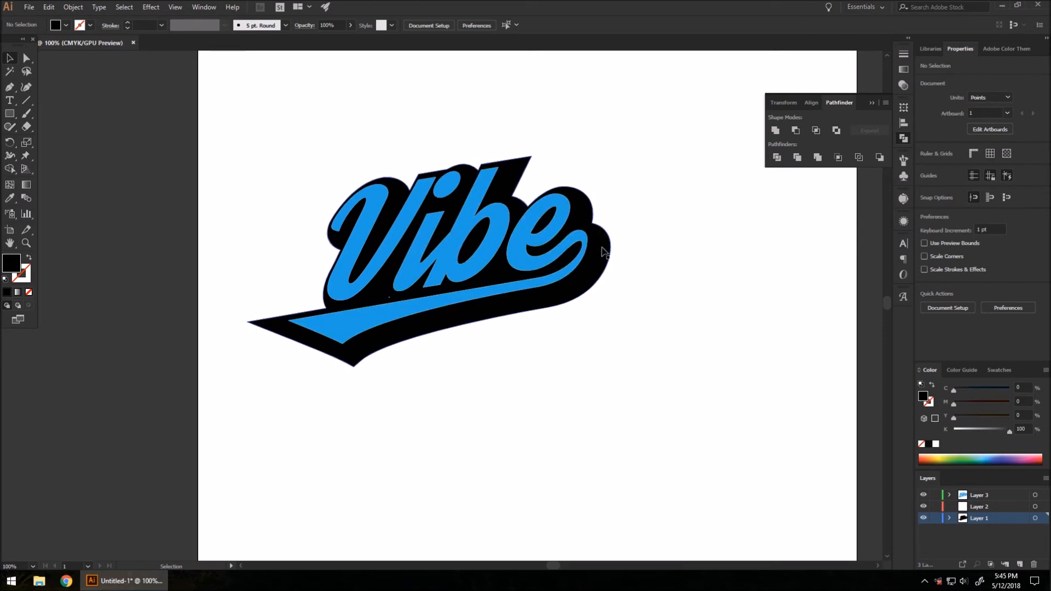
scroll(478, 195, "up", 1)
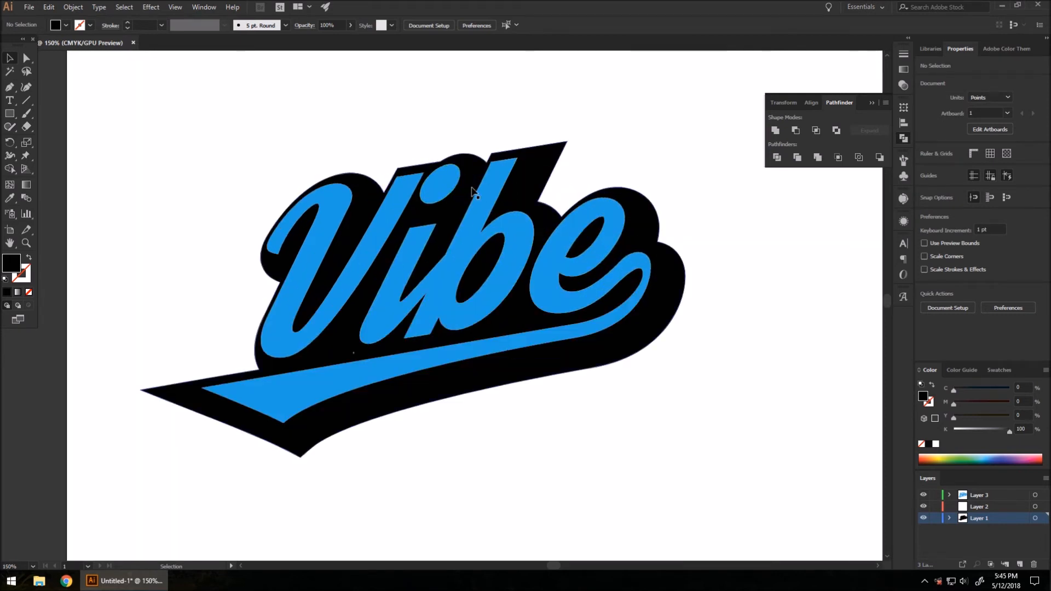
left_click(340, 349)
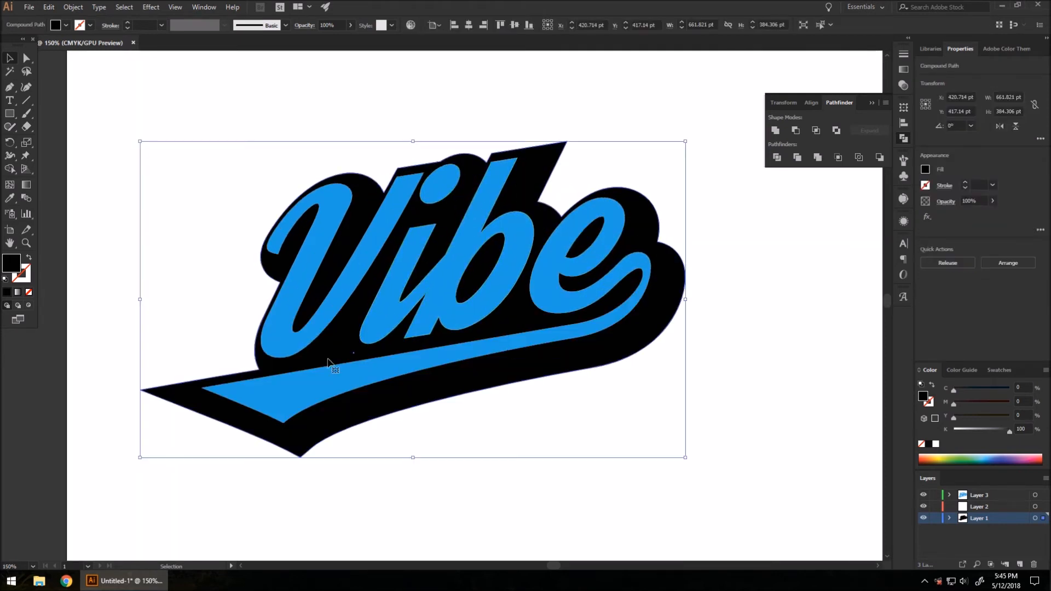
left_click(903, 143)
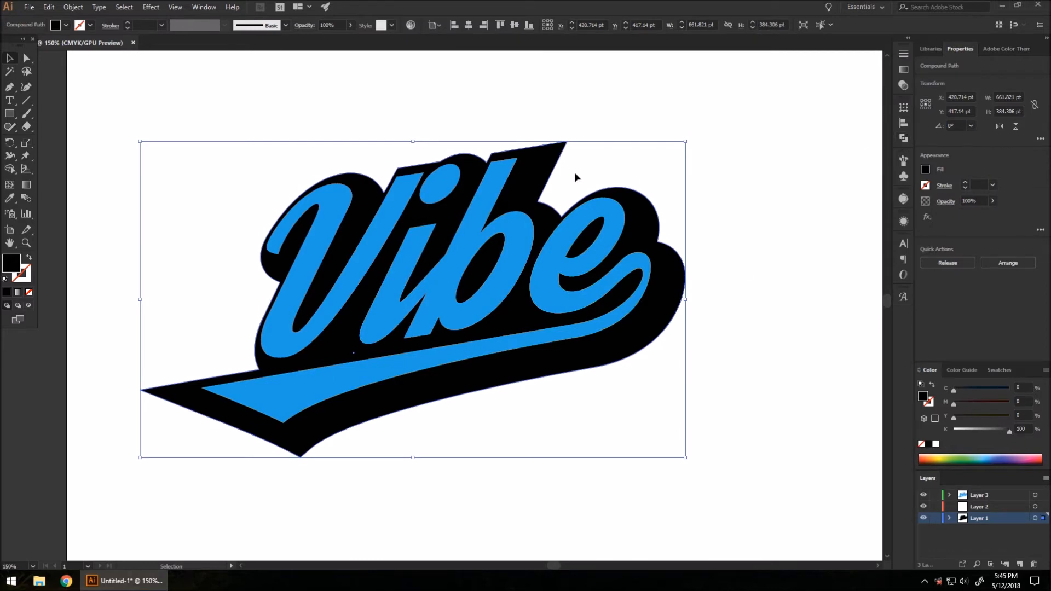
Step: Merge the black backing into one plain path with the Shape Builder tool
left_click(11, 172)
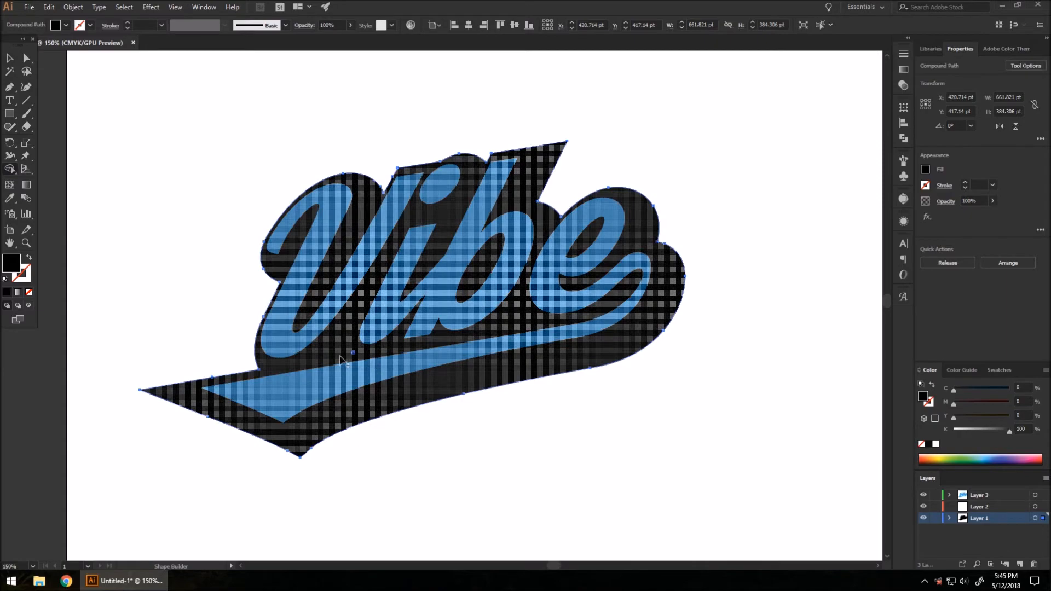
scroll(350, 355, "up", 3)
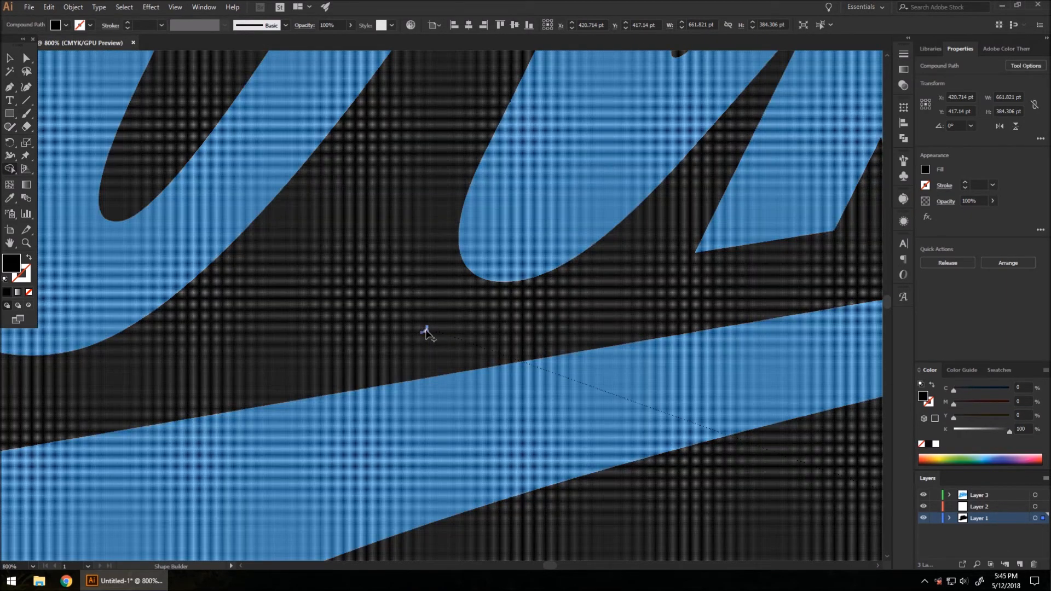
left_click(429, 336)
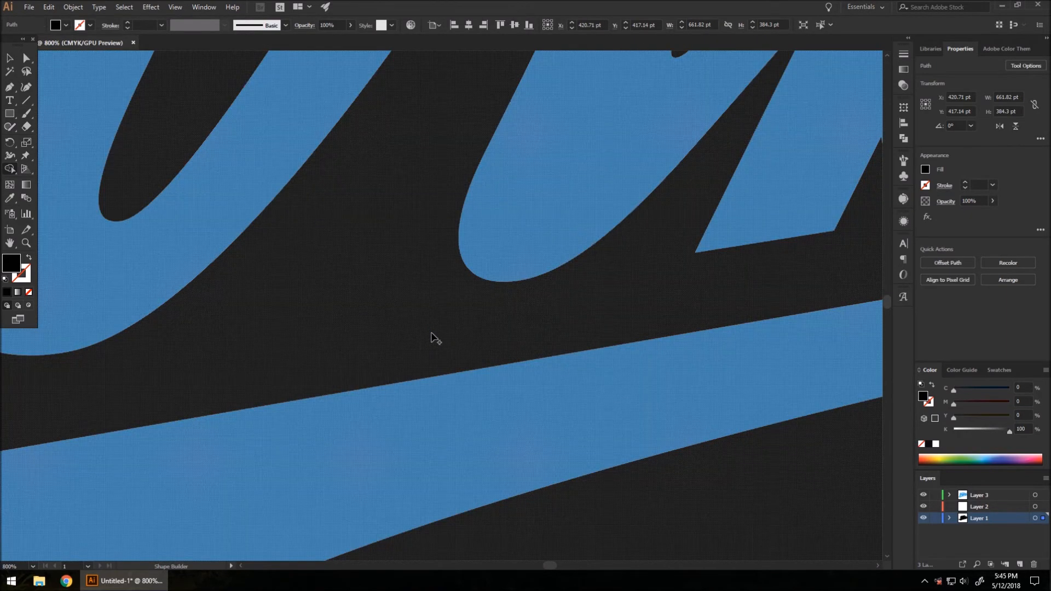
scroll(331, 334, "down", 1)
key("h")
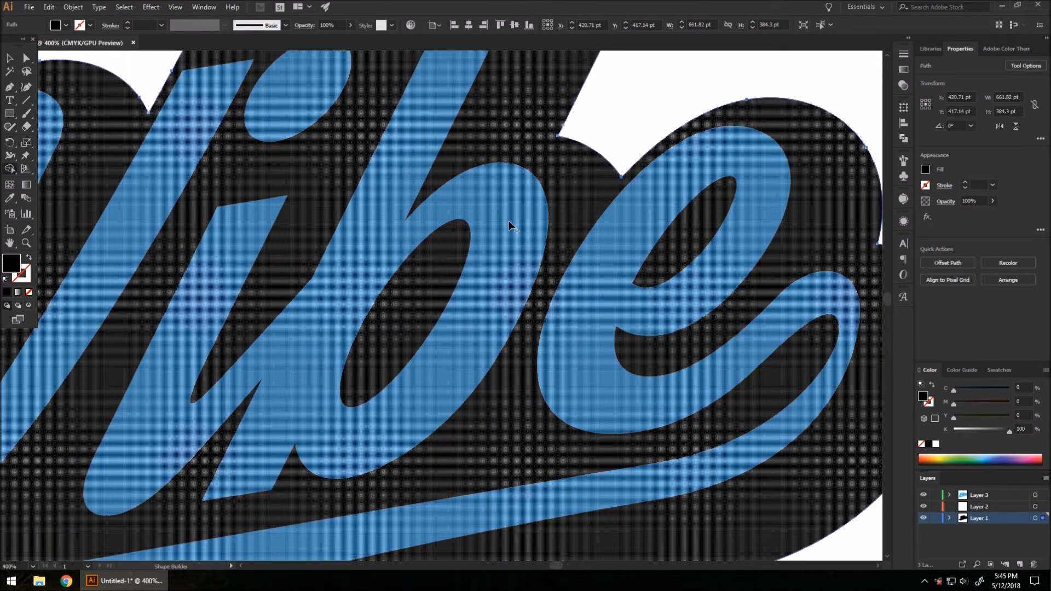
scroll(508, 228, "down", 1)
Step: Deselect the backing and make Layer 3 the active layer
key("v")
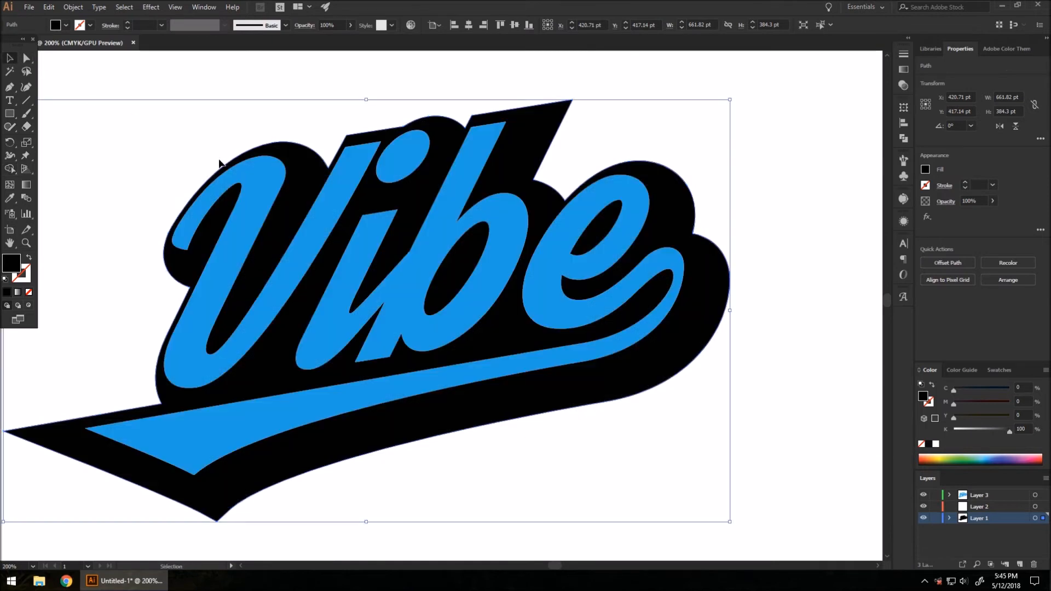
left_click(837, 372)
scroll(608, 227, "down", 3)
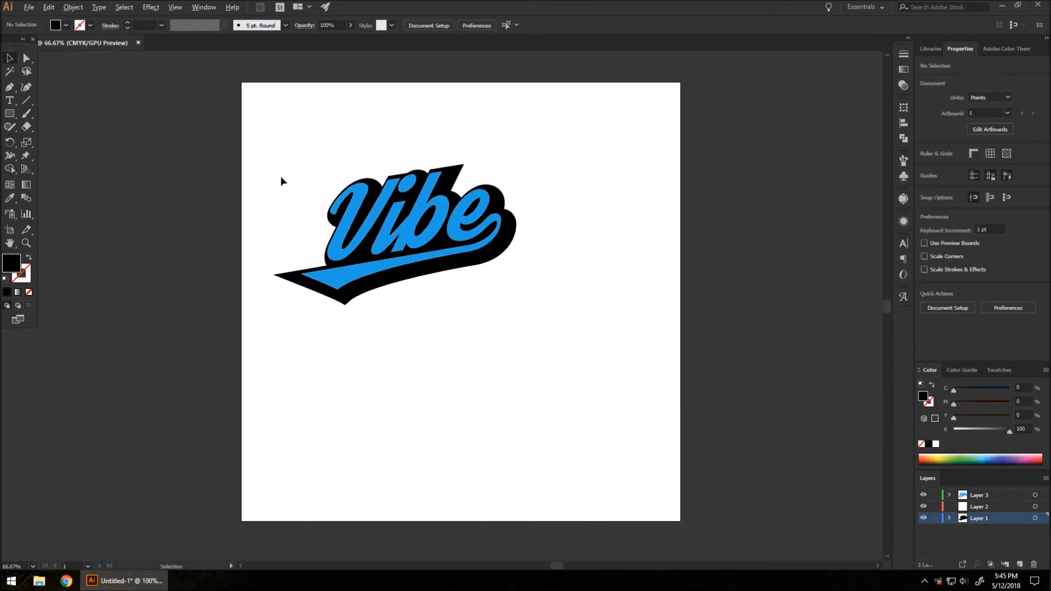
scroll(412, 201, "up", 1)
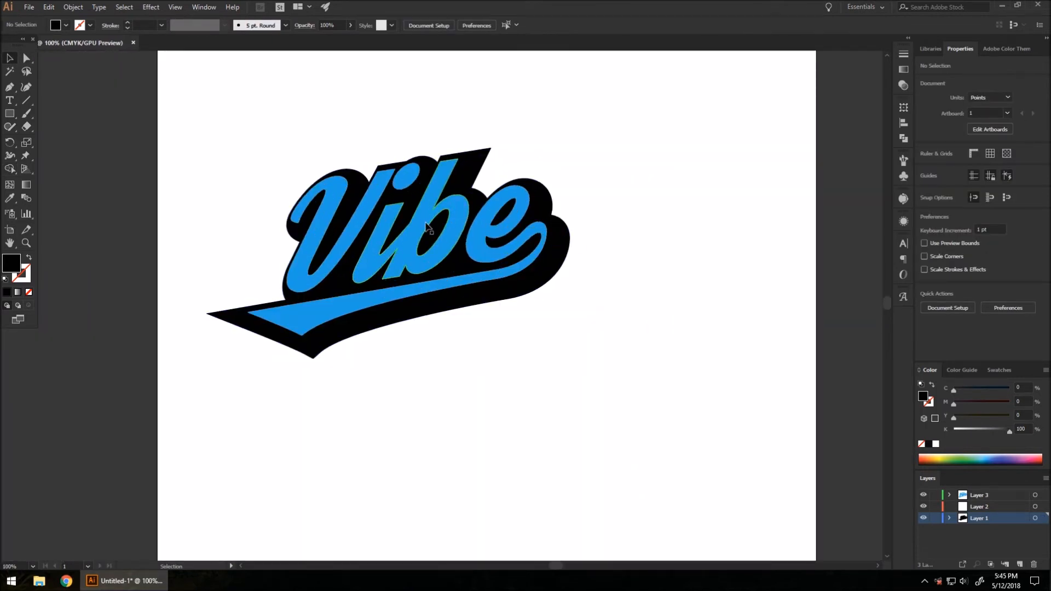
left_click(985, 495)
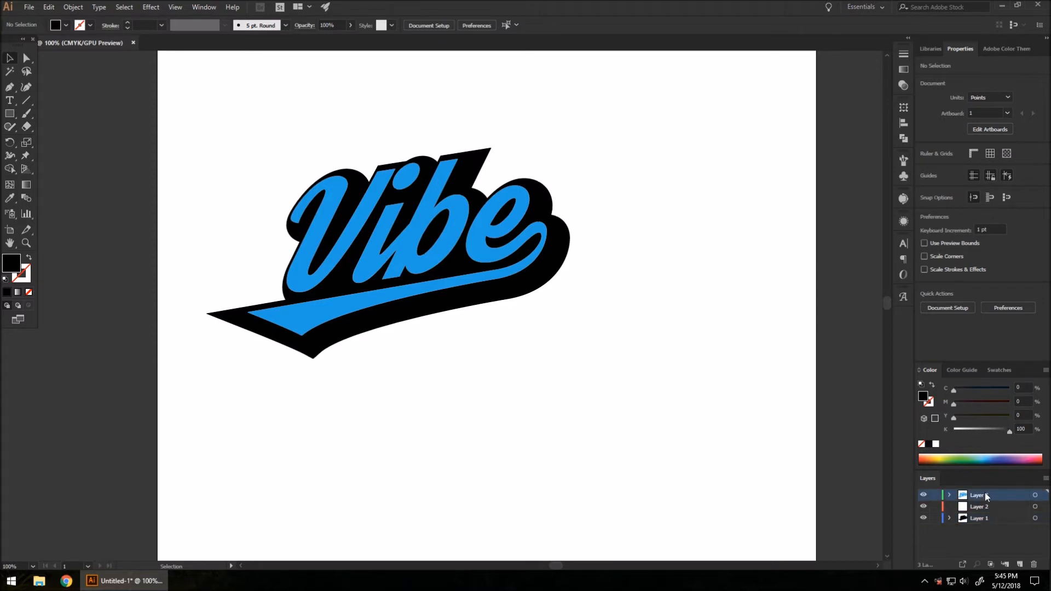
Step: Paste a copy of the blue Vibe lettering in front on Layer 2
left_click(431, 233)
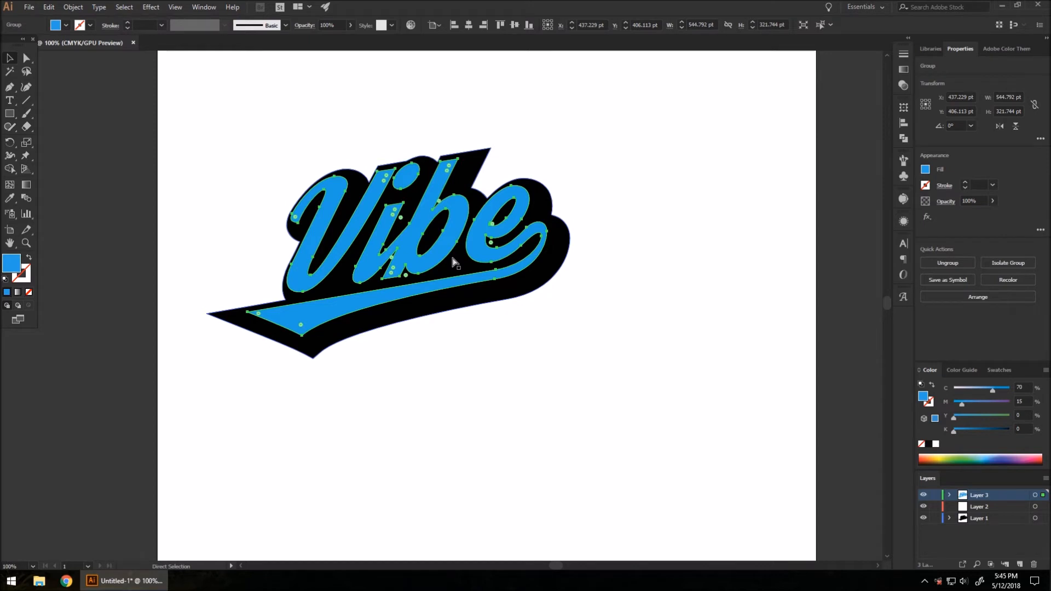
left_click(979, 508)
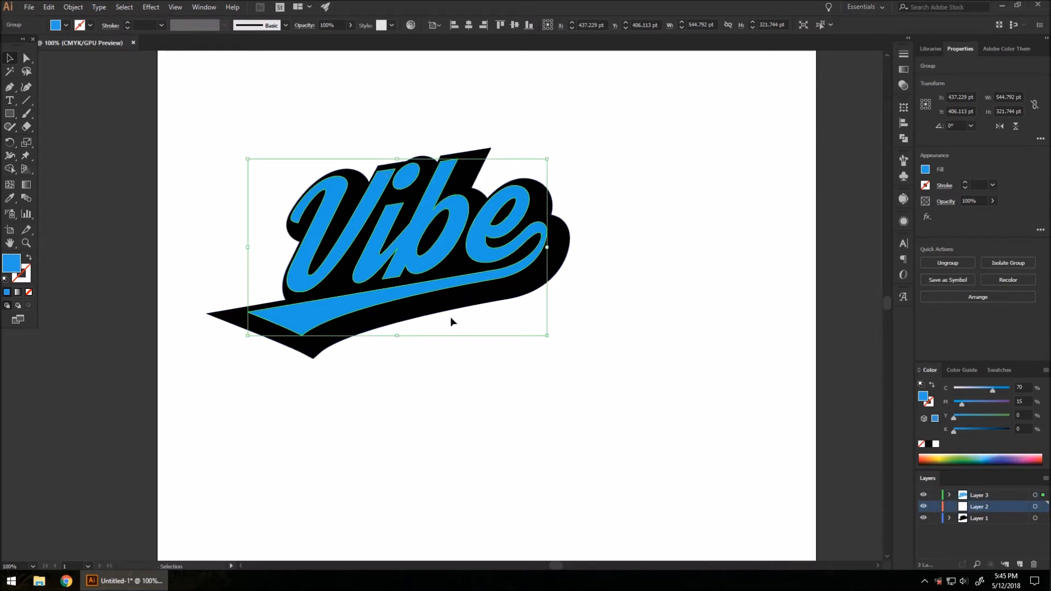
key("ctrl+f")
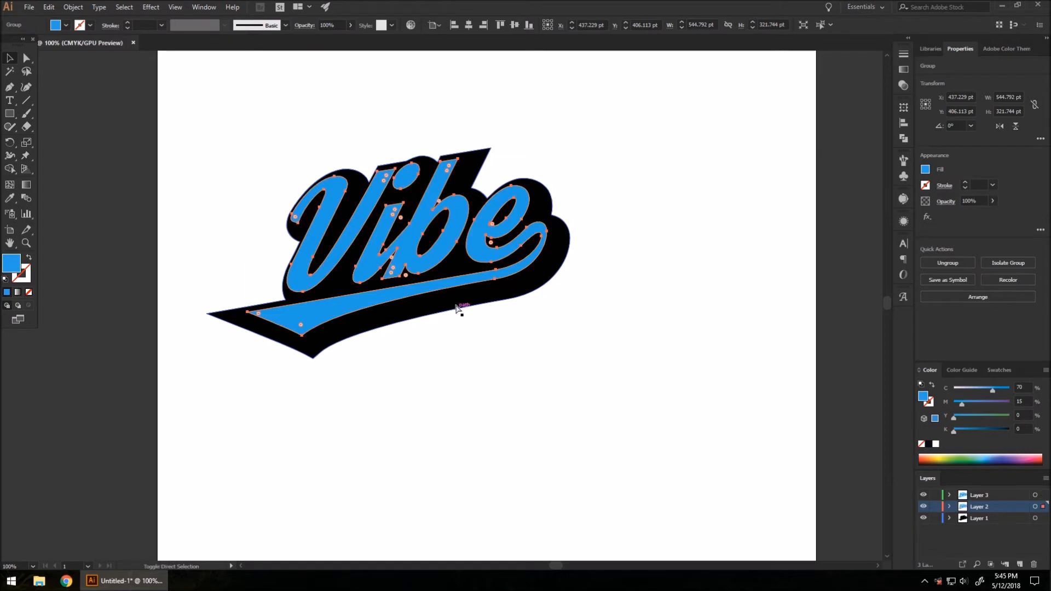
left_click(923, 496)
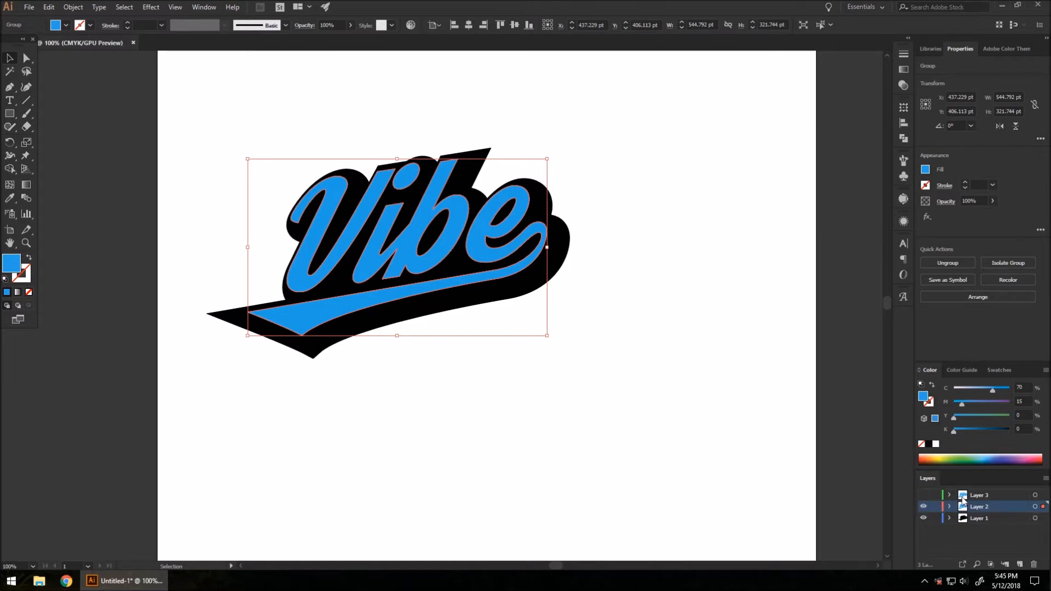
left_click(973, 497)
left_click(973, 508)
Step: Fill the copied lettering orange-red C0 M90 Y85 K0 and hide Layer 3
left_click(925, 170)
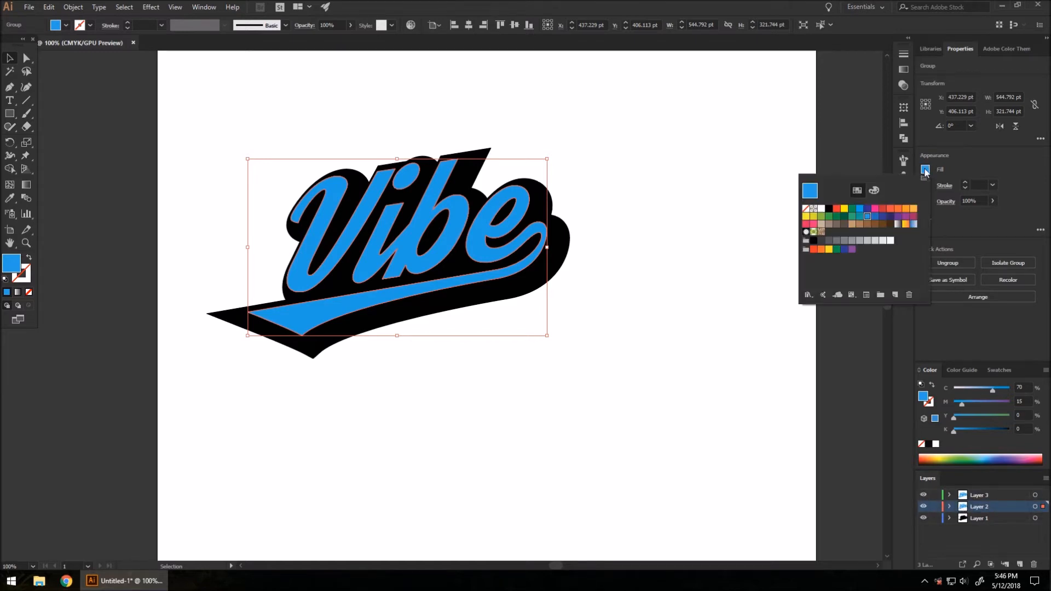
left_click(891, 212)
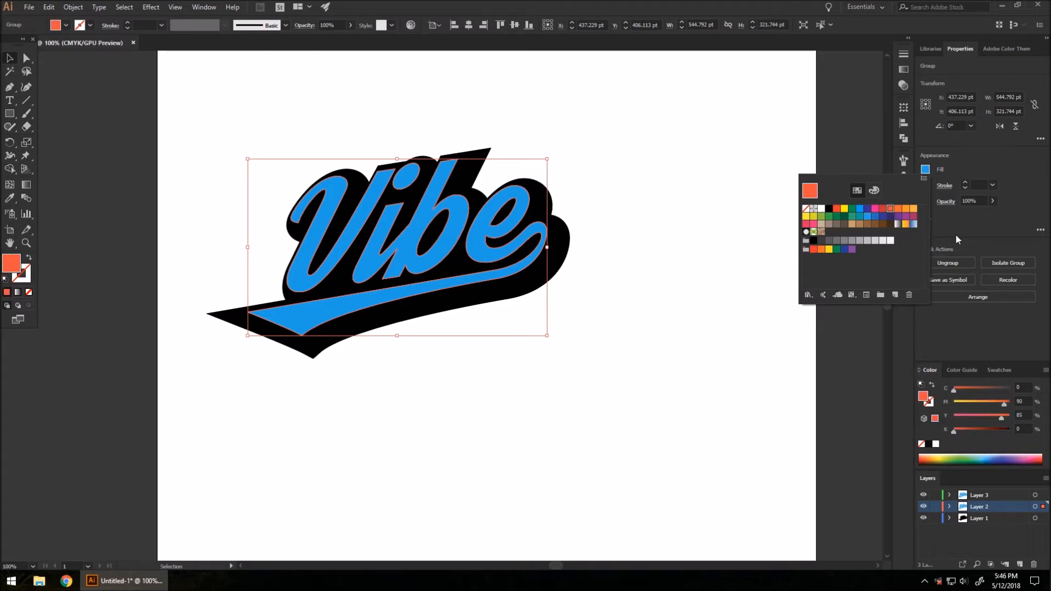
left_click(923, 496)
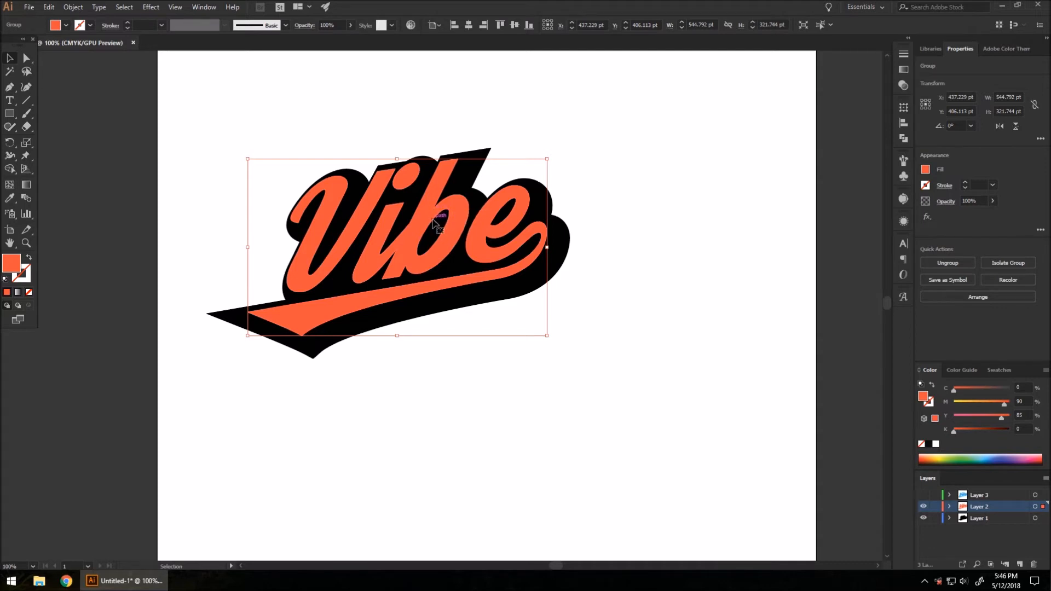
Step: Paste a duplicate of the orange lettering and offset it slightly up-left of the original
key("ctrl+v")
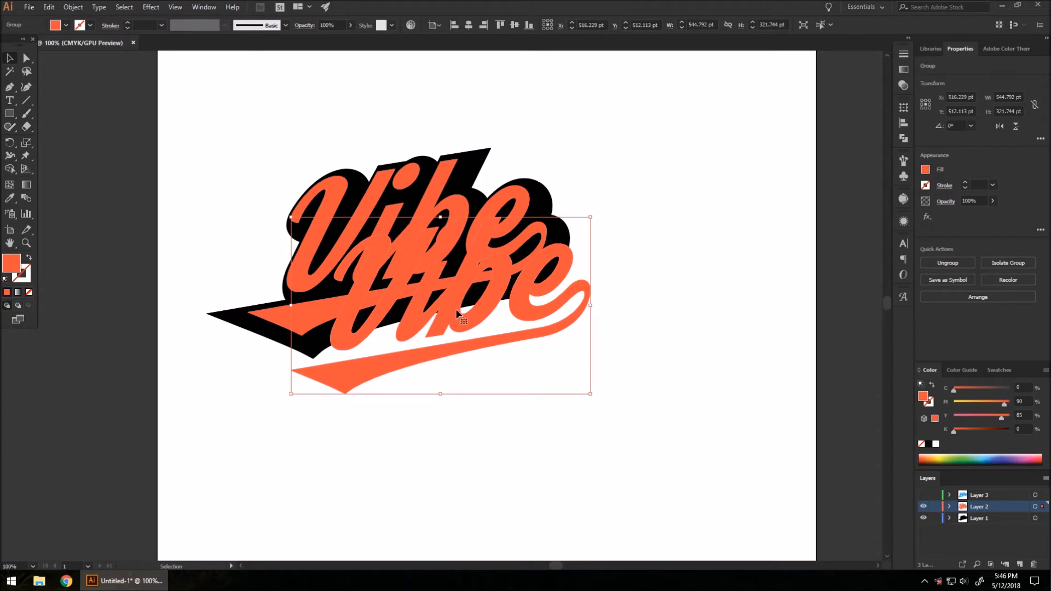
left_click_drag(460, 320, 425, 276)
scroll(413, 278, "up", 2)
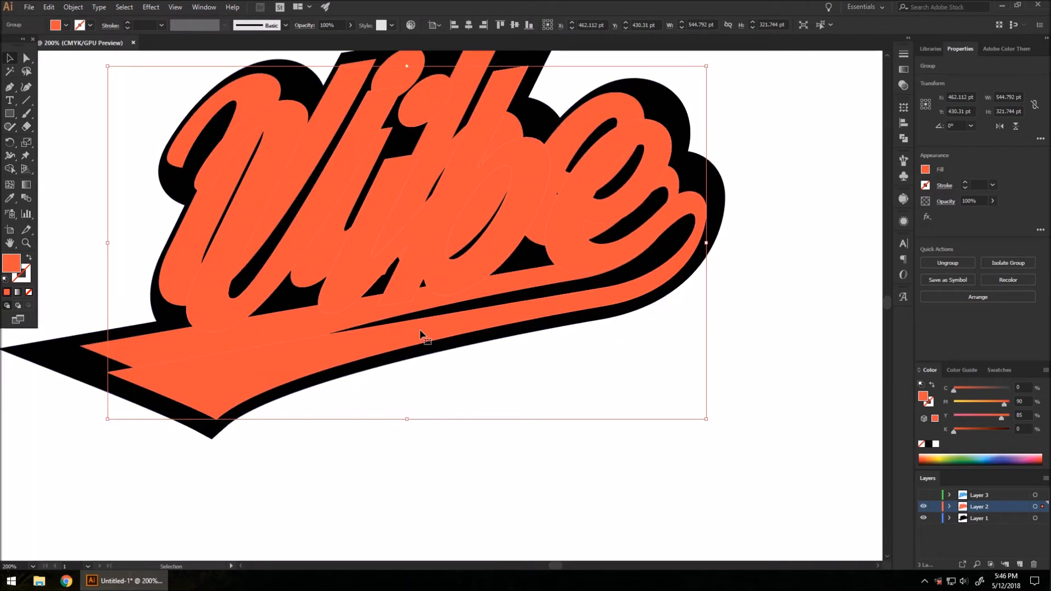
left_click_drag(215, 376, 211, 379)
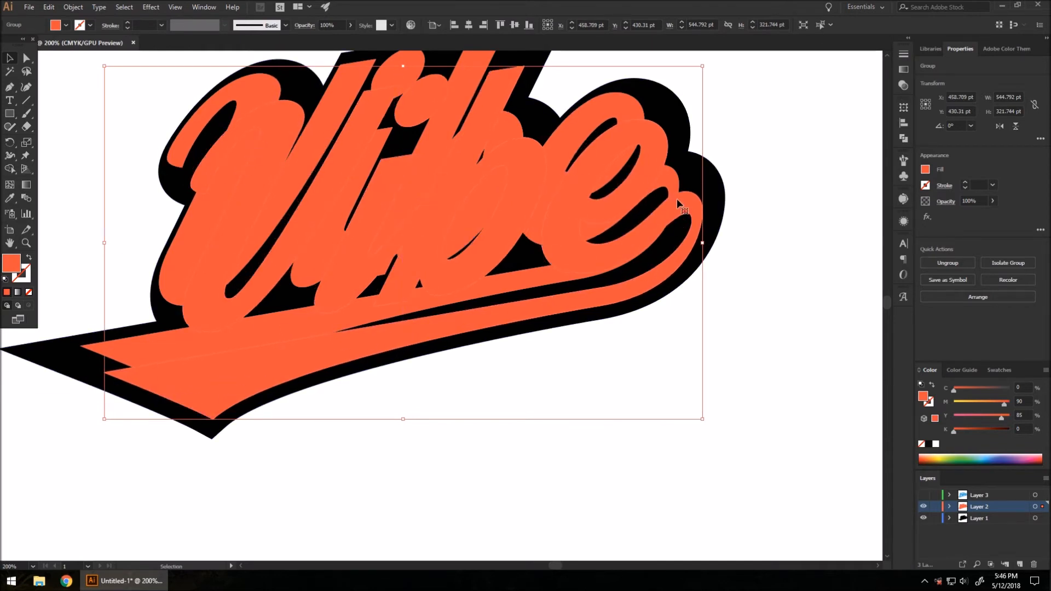
left_click_drag(685, 211, 678, 201)
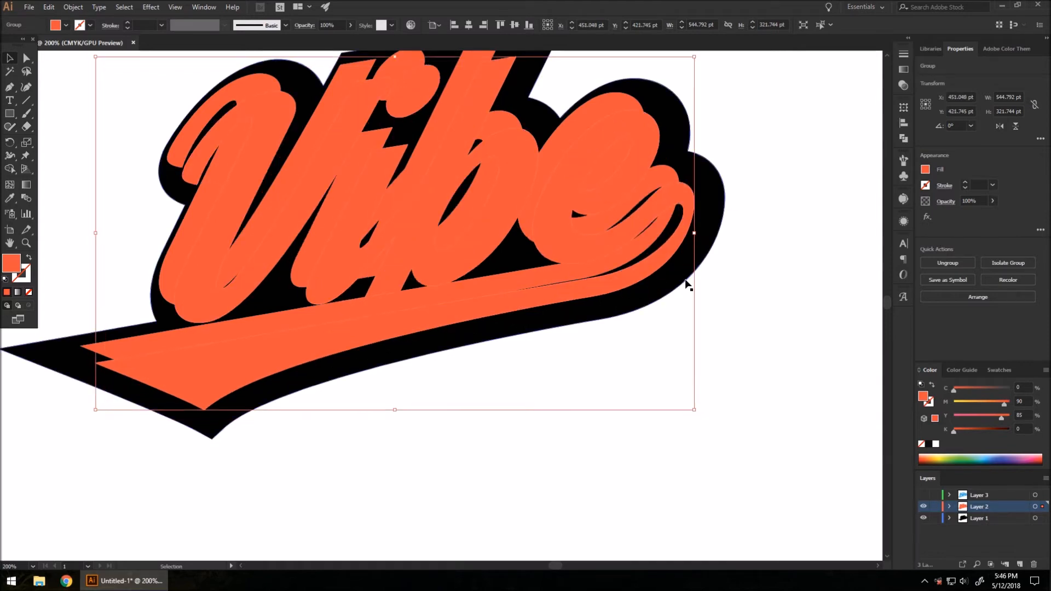
Step: Select both overlapping orange Vibe copies together
left_click(719, 316)
scroll(561, 277, "down", 2)
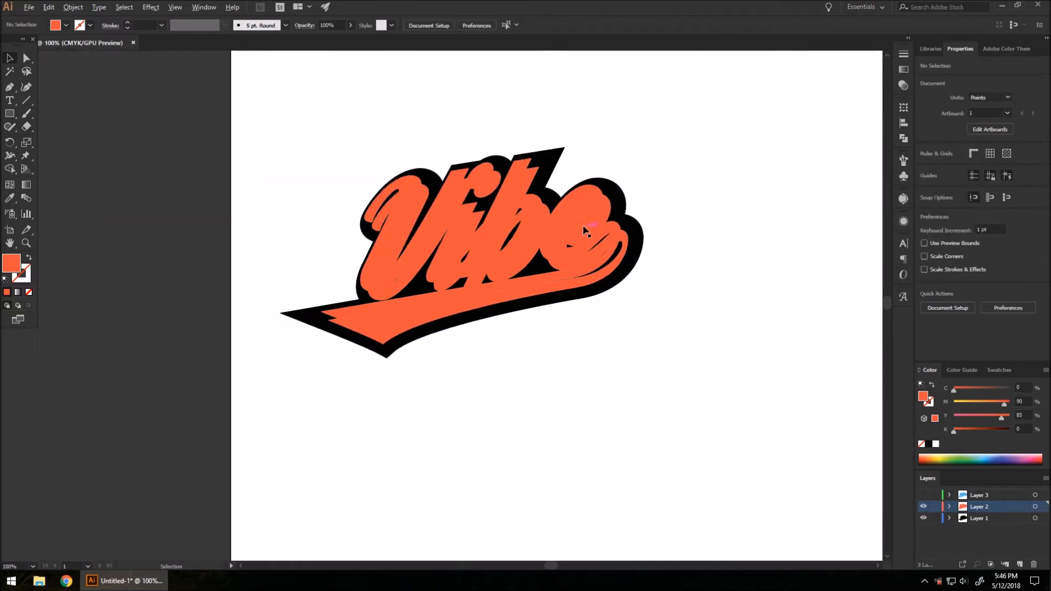
scroll(589, 219, "up", 1)
left_click(591, 177)
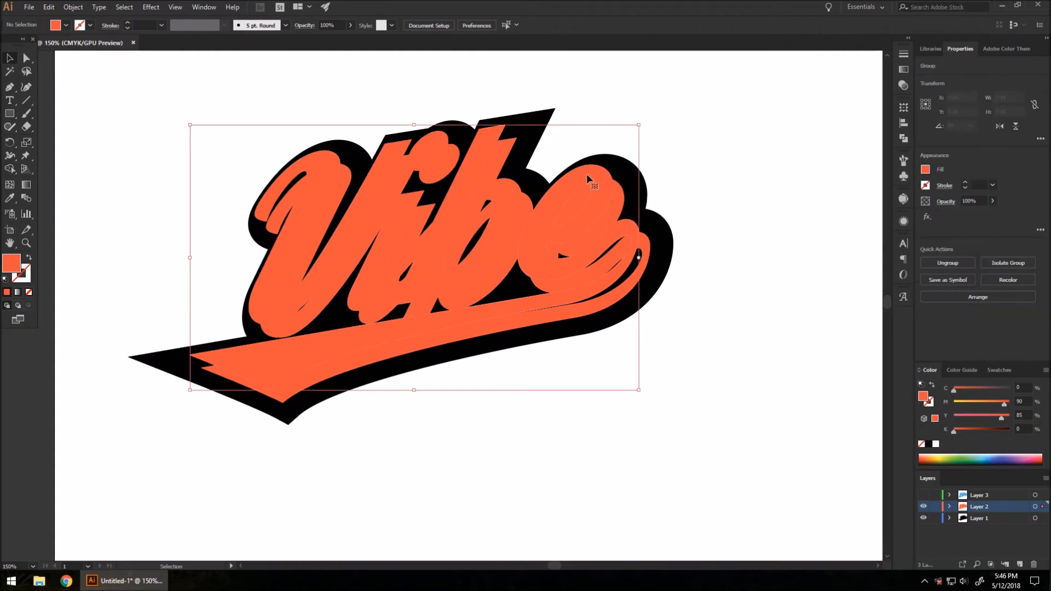
left_click(650, 245, "shift")
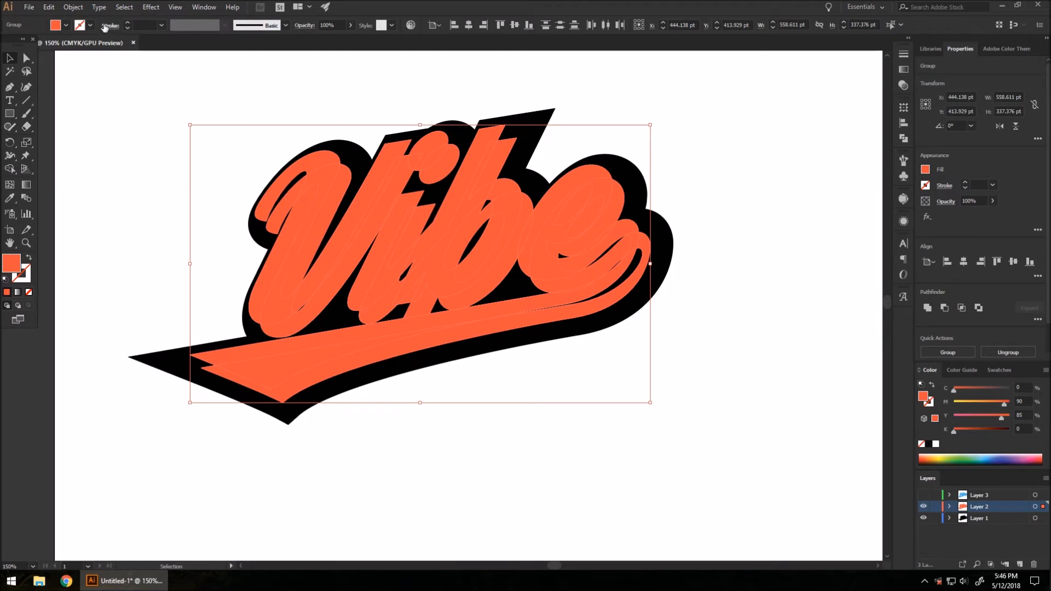
Step: Set Blend Options spacing to Specified Steps with 150 steps
left_click(72, 7)
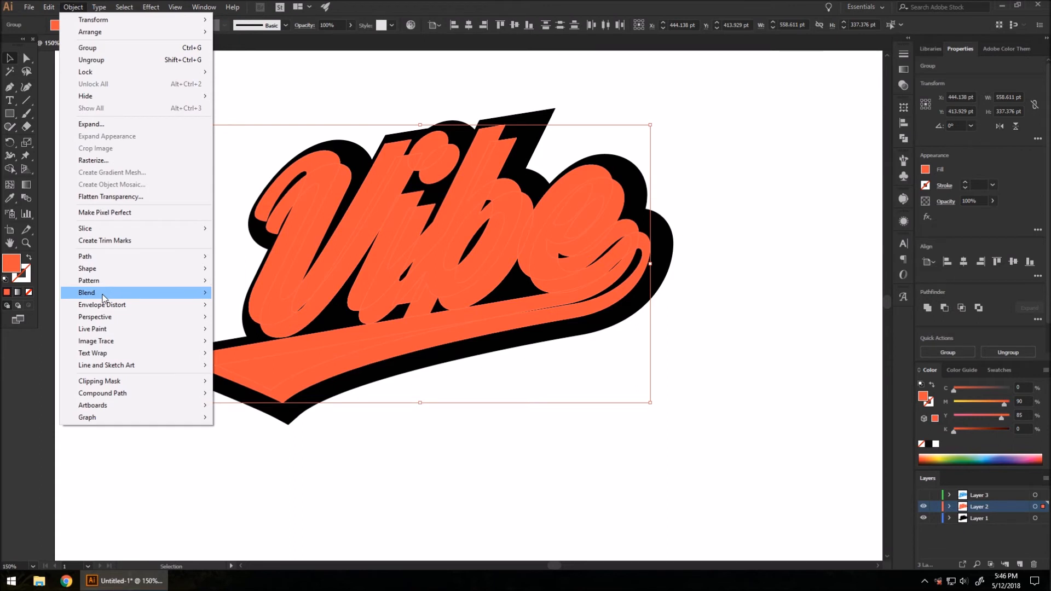
mouse_move(103, 298)
left_click(274, 324)
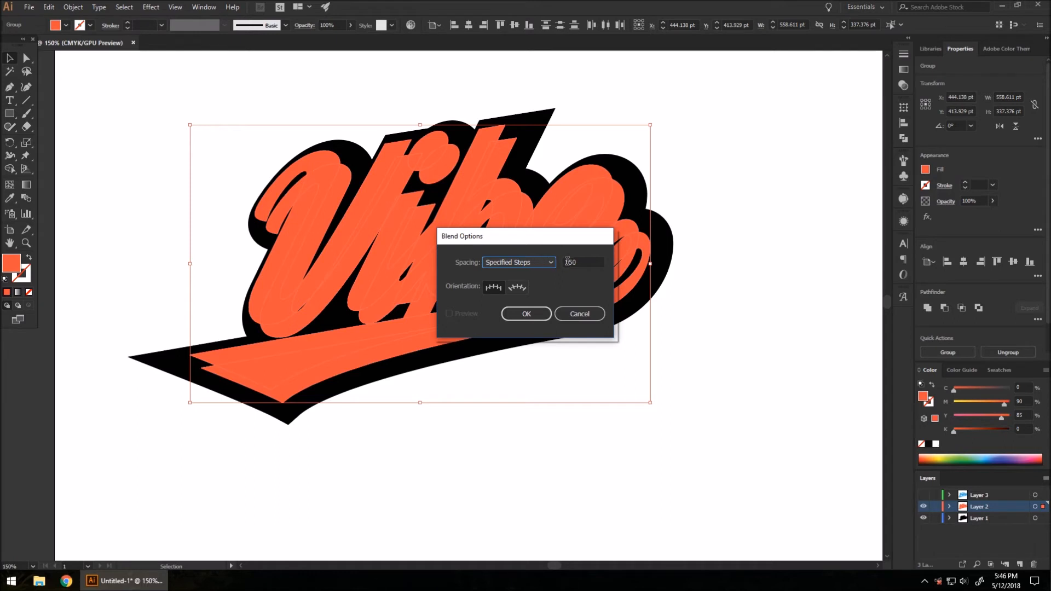
left_click(517, 262)
left_click(515, 285)
left_click(531, 313)
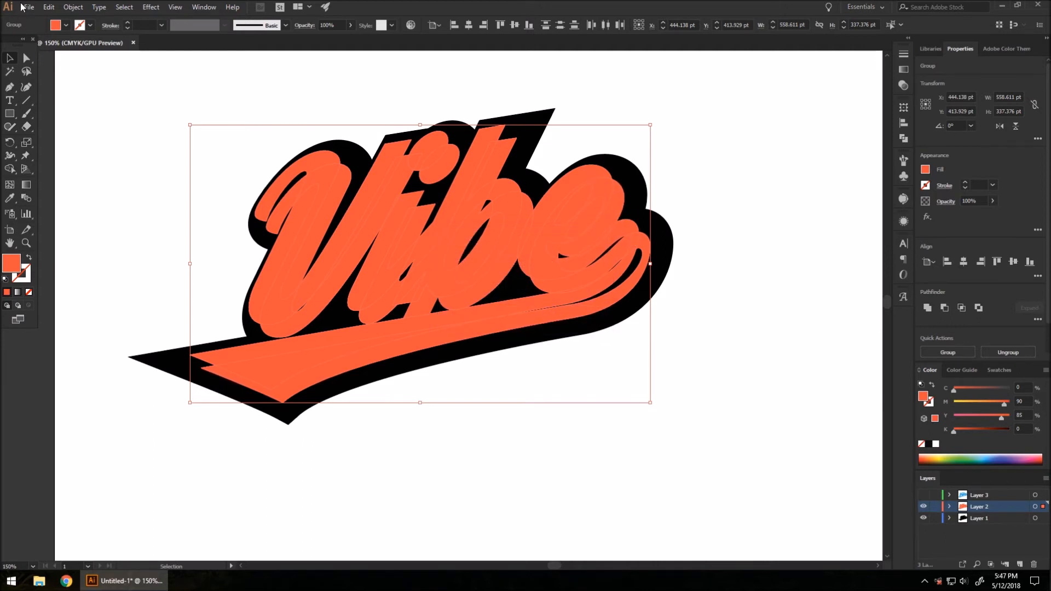
Step: Make a blend joining the two orange Vibe copies into solid extruded lettering
left_click(72, 8)
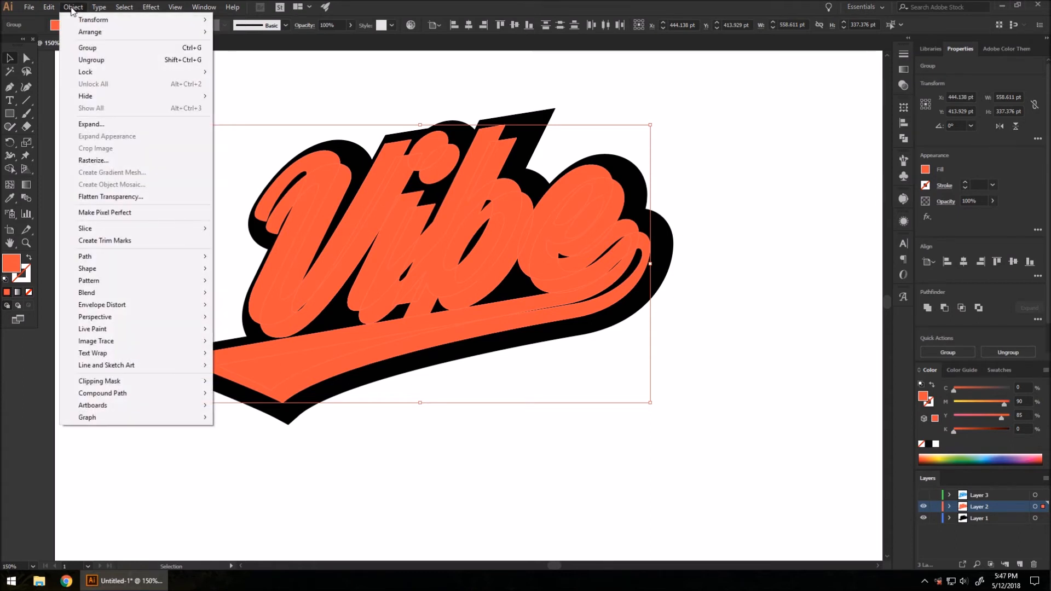
mouse_move(92, 272)
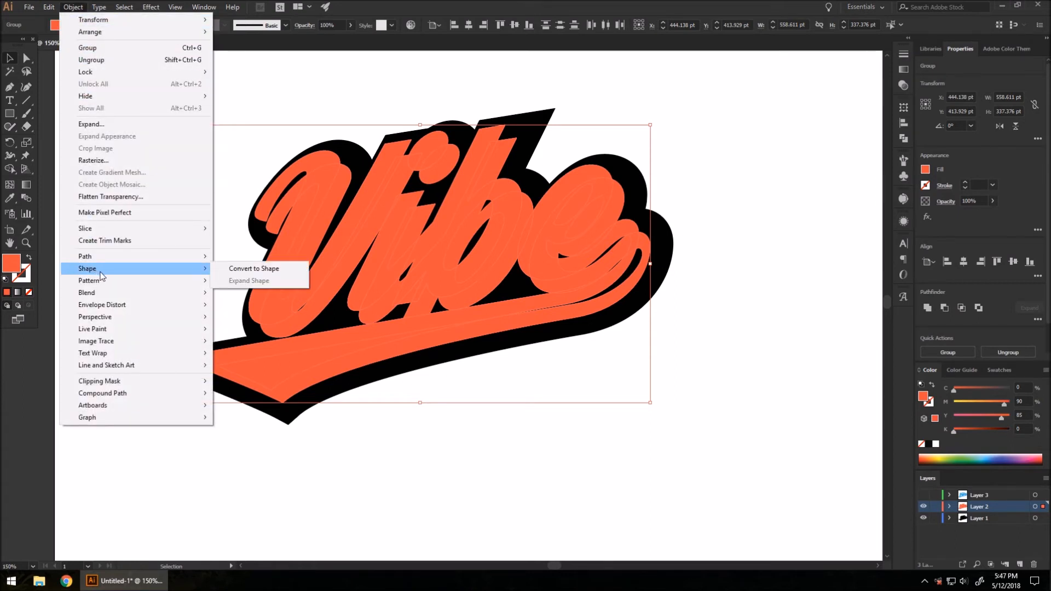
mouse_move(104, 295)
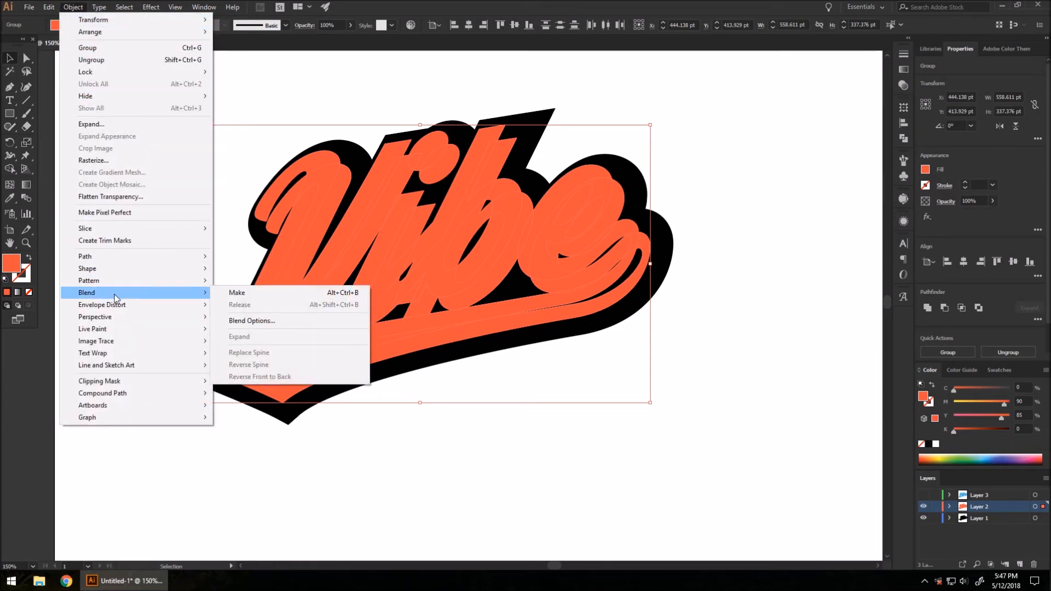
left_click(253, 293)
scroll(648, 182, "up", 5)
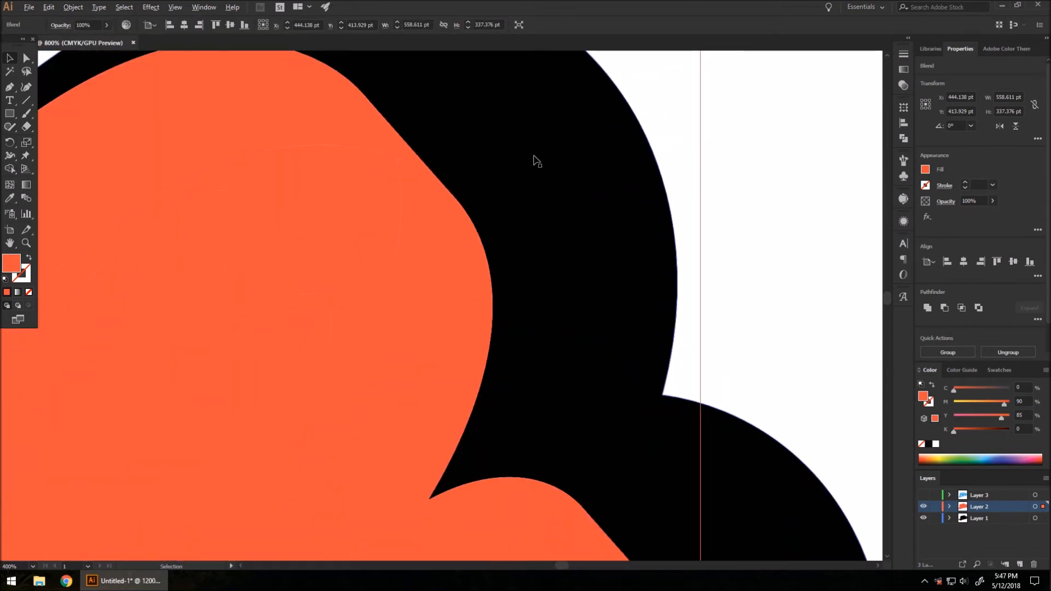
scroll(511, 192, "down", 5)
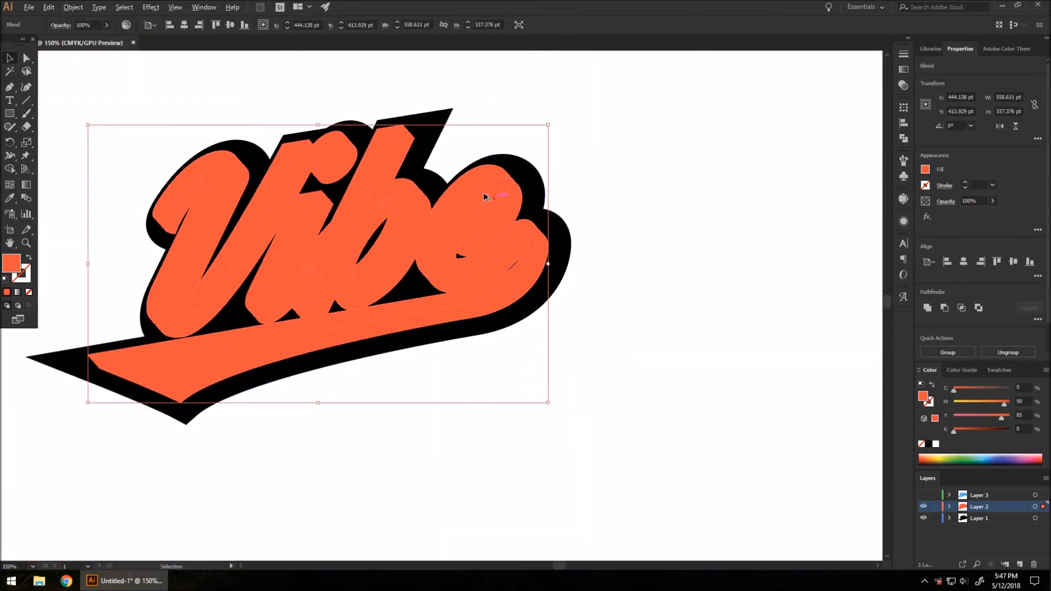
scroll(321, 171, "up", 1)
Step: Show Layer 3 again and fill its Vibe lettering white
left_click(753, 295)
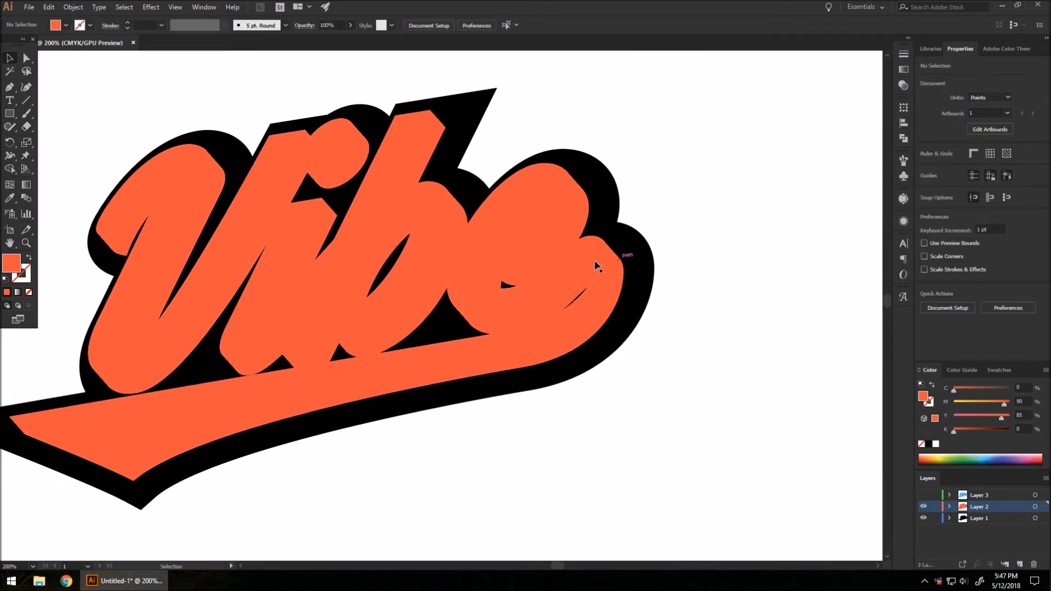
scroll(481, 247, "down", 1)
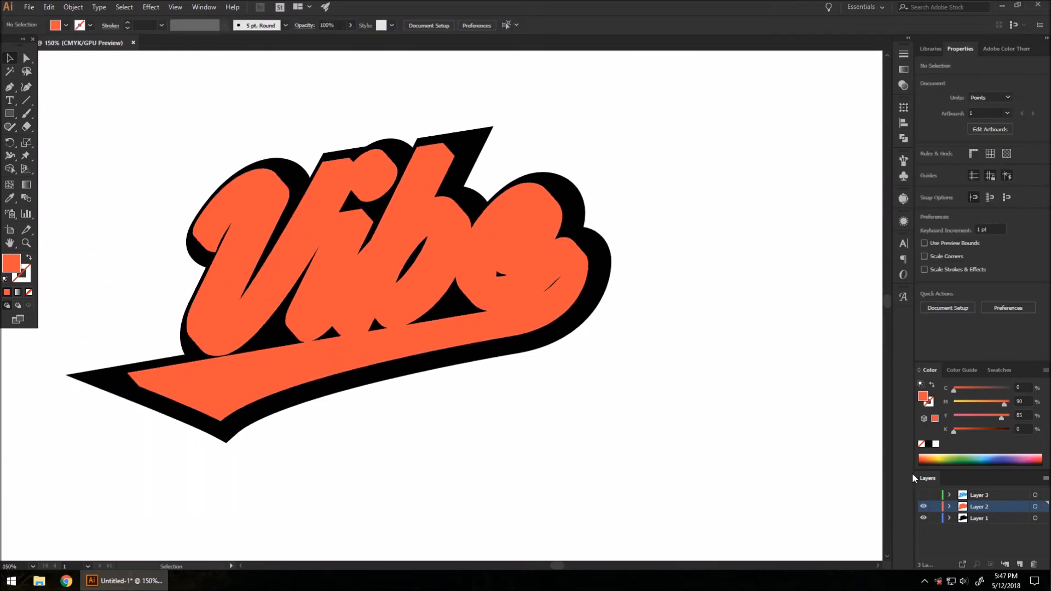
left_click(924, 496)
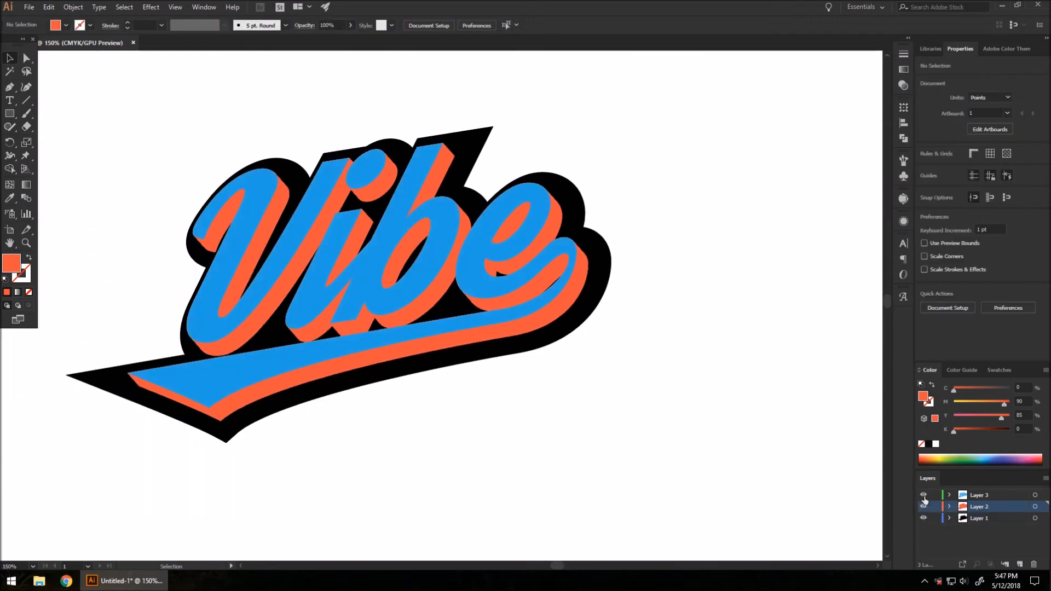
left_click_drag(613, 340, 760, 376)
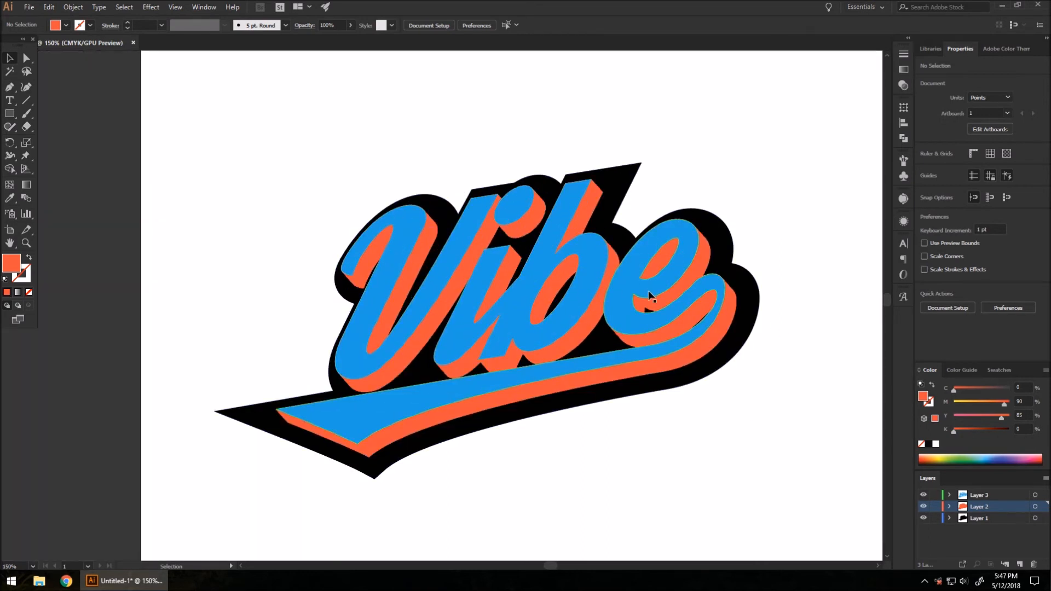
left_click(973, 495)
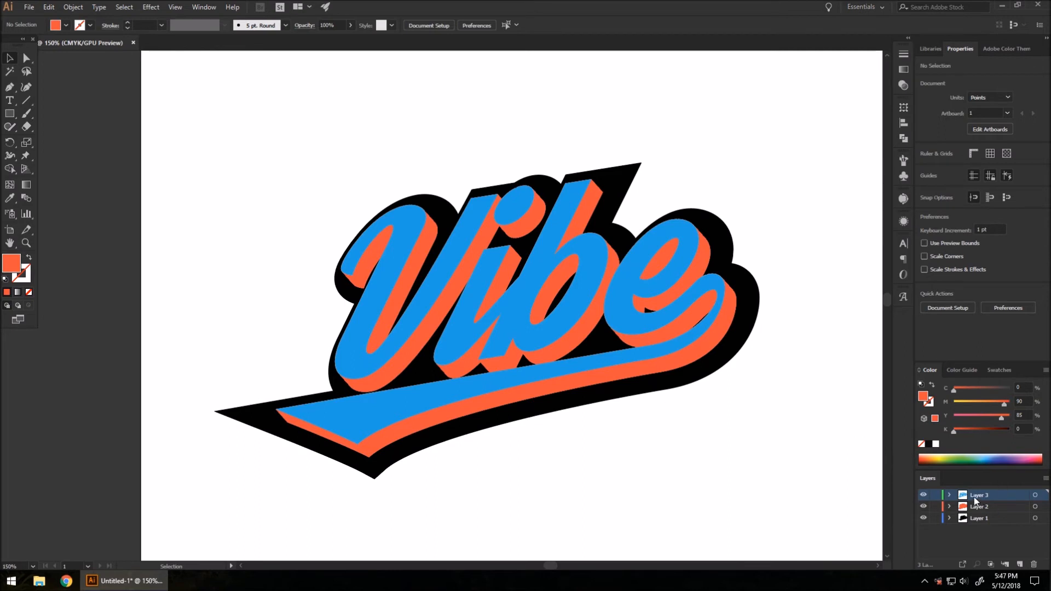
left_click(546, 249)
left_click(927, 170)
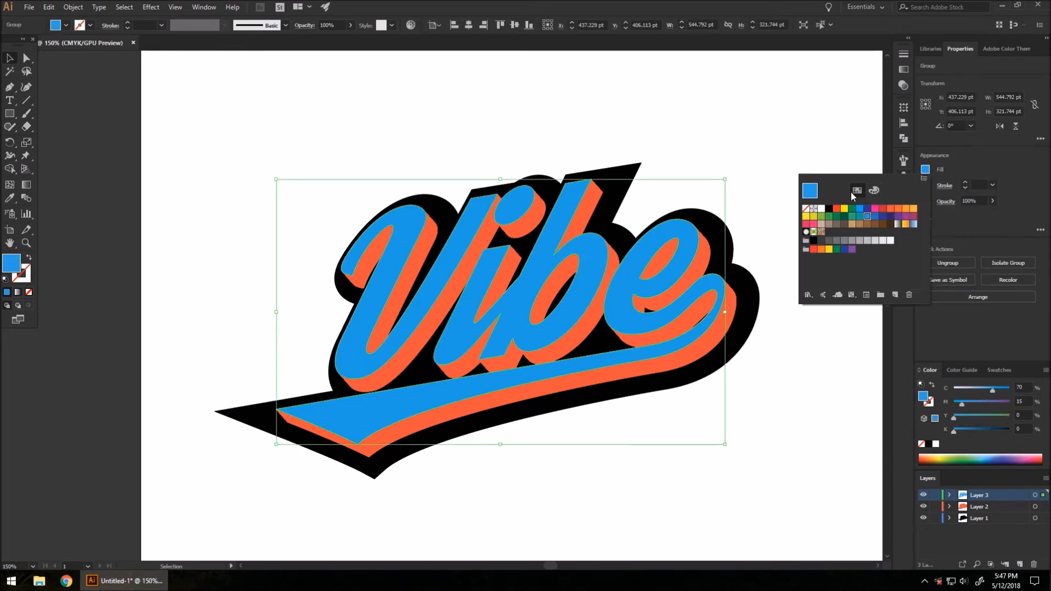
left_click(822, 213)
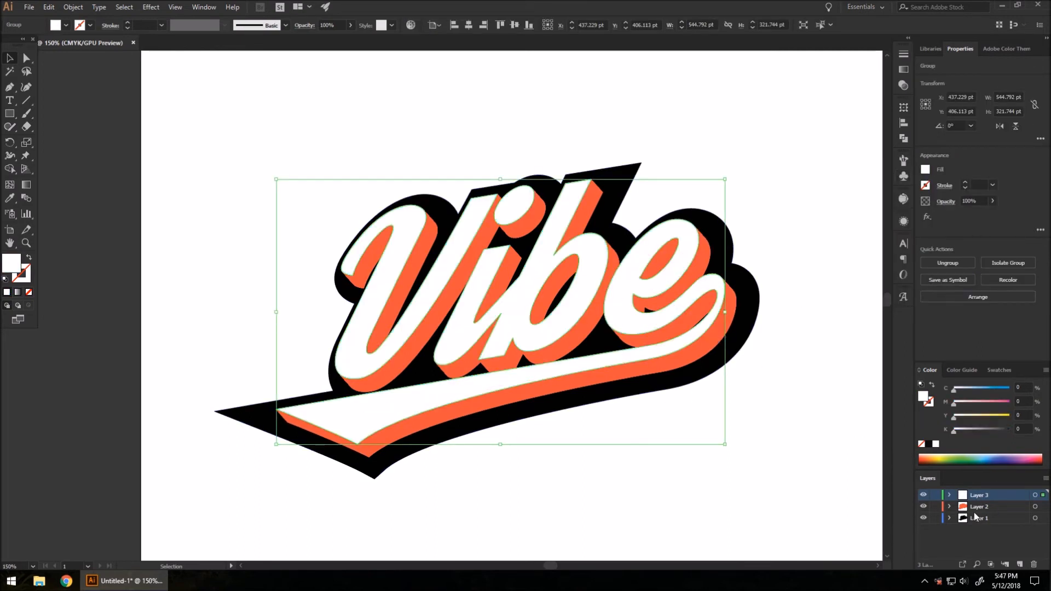
Step: Fill the extrusion blend blue (C70 M15 Y0 K0)
left_click(706, 350)
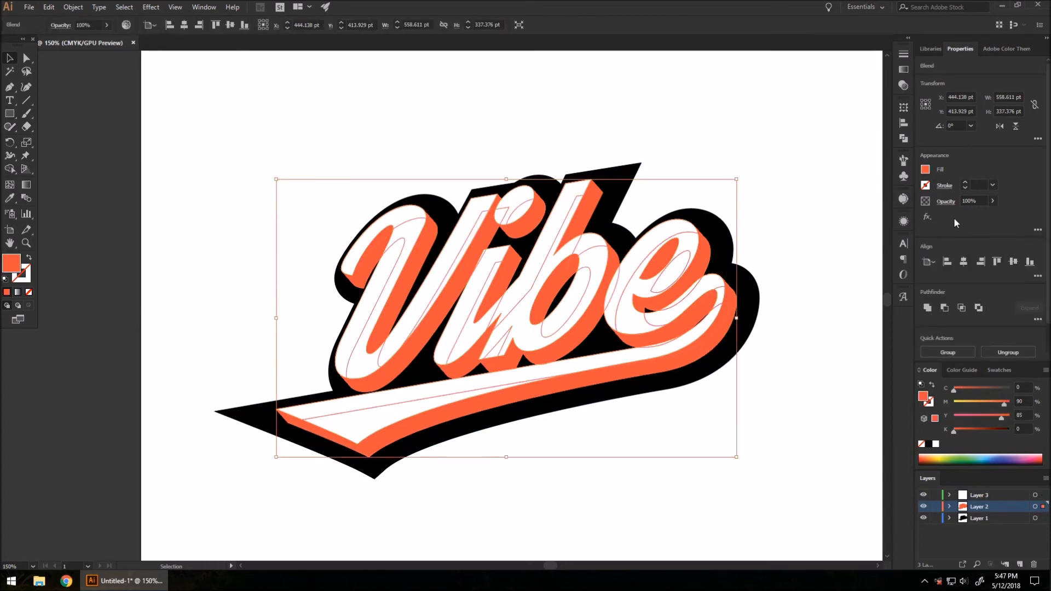
left_click(924, 169)
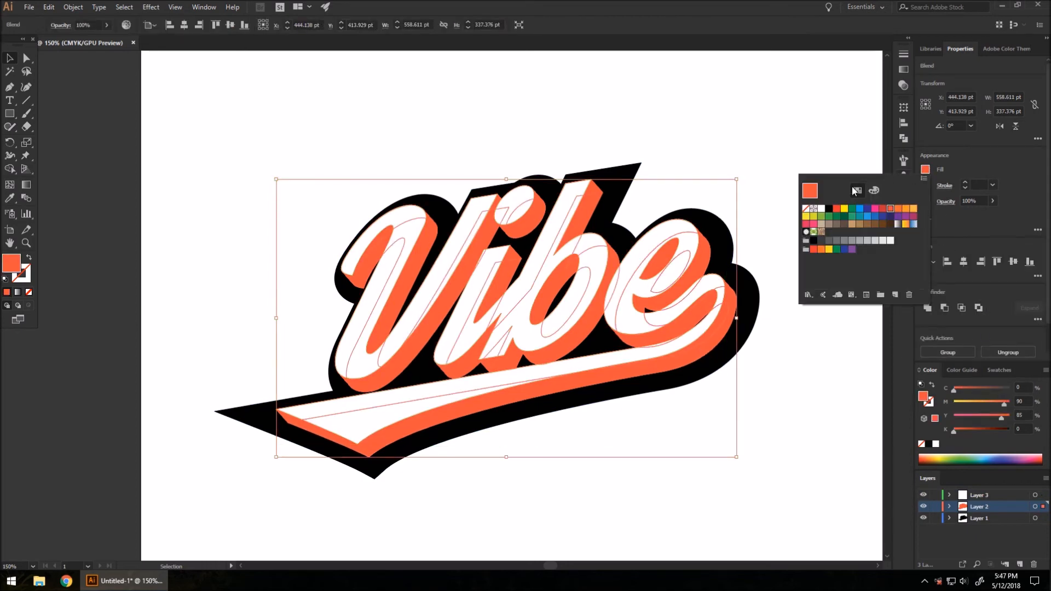
left_click(866, 217)
left_click(794, 390)
left_click(786, 390)
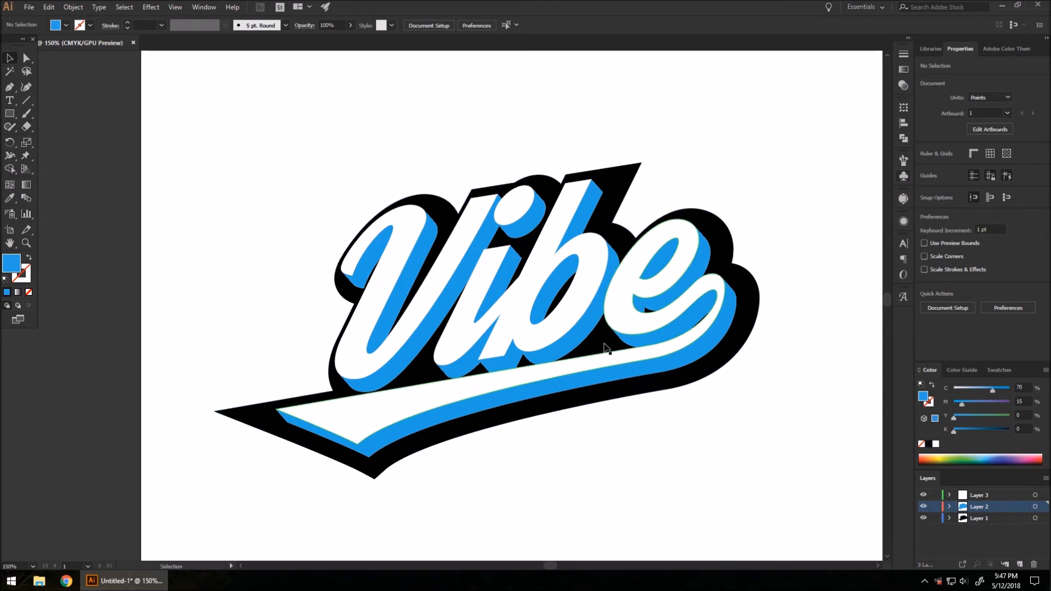
scroll(542, 157, "down", 2)
scroll(628, 184, "up", 2)
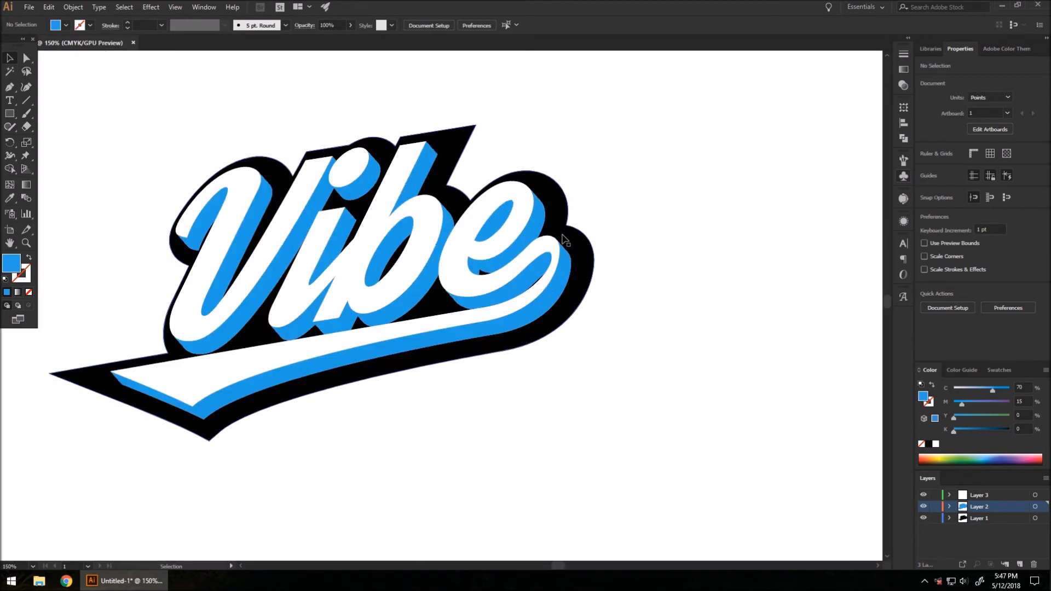
scroll(585, 250, "down", 1)
scroll(464, 216, "up", 1)
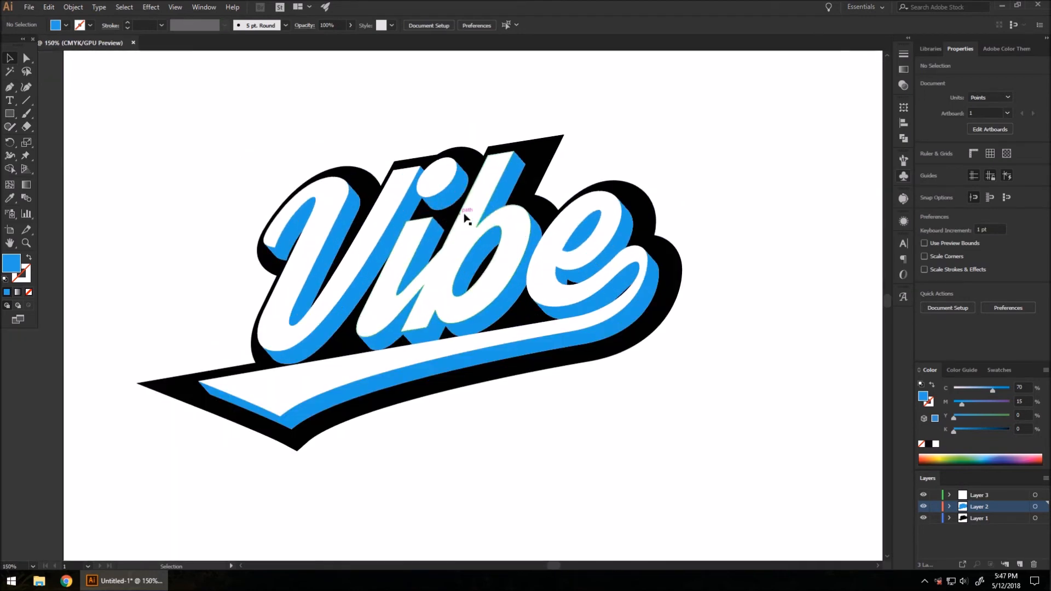
scroll(366, 165, "down", 1)
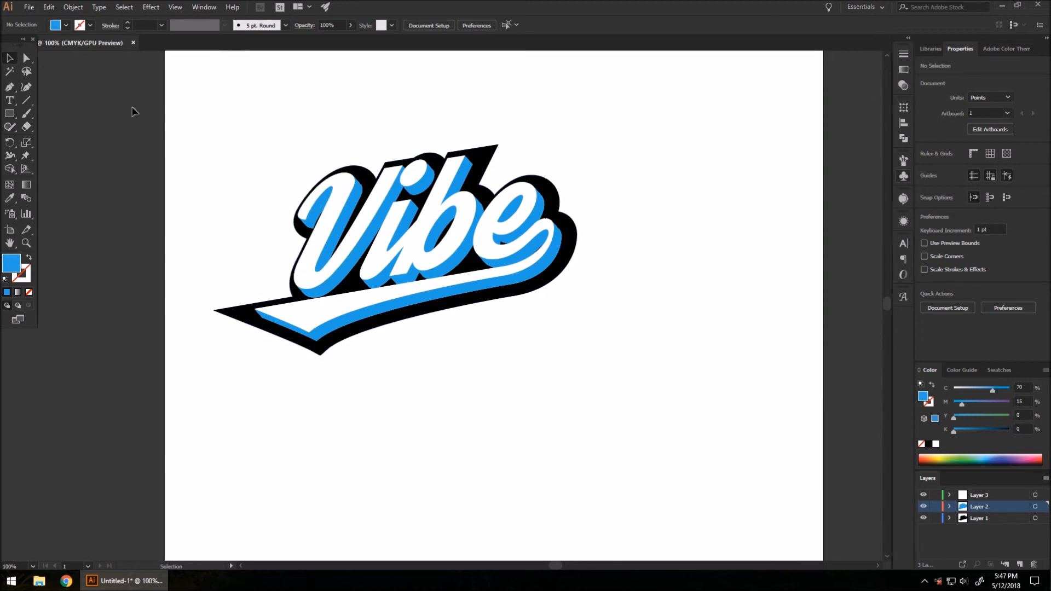
scroll(259, 143, "down", 1)
Step: Alt-drag a copy of the whole Vibe logo up and to the right
left_click_drag(253, 140, 500, 333)
left_click_drag(437, 235, 496, 362)
left_click(582, 389)
scroll(477, 411, "up", 2)
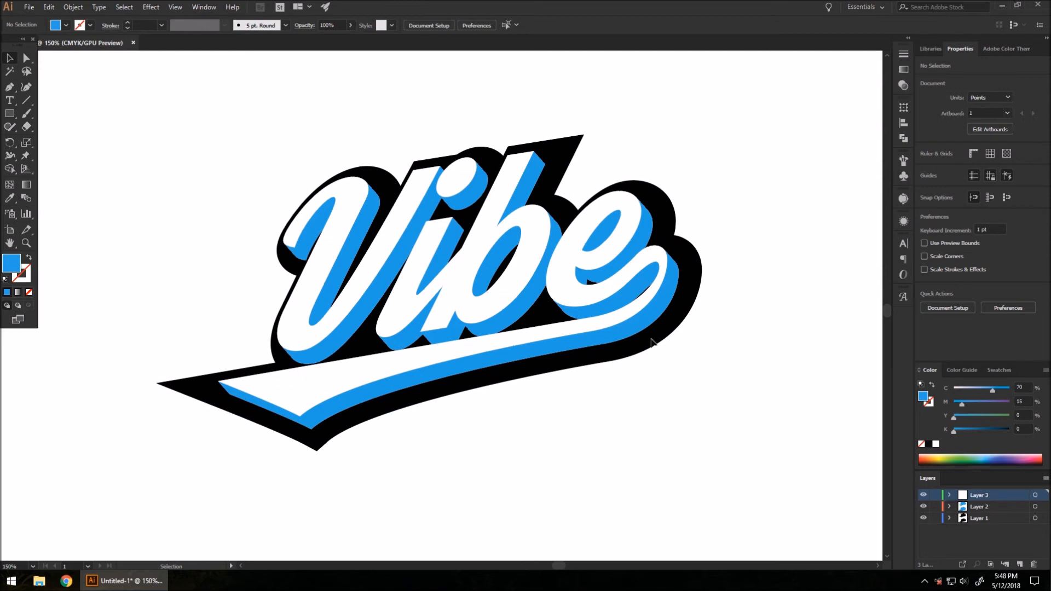
Step: Fill the white Vibe lettering with the grey gradient swatch
left_click(500, 236)
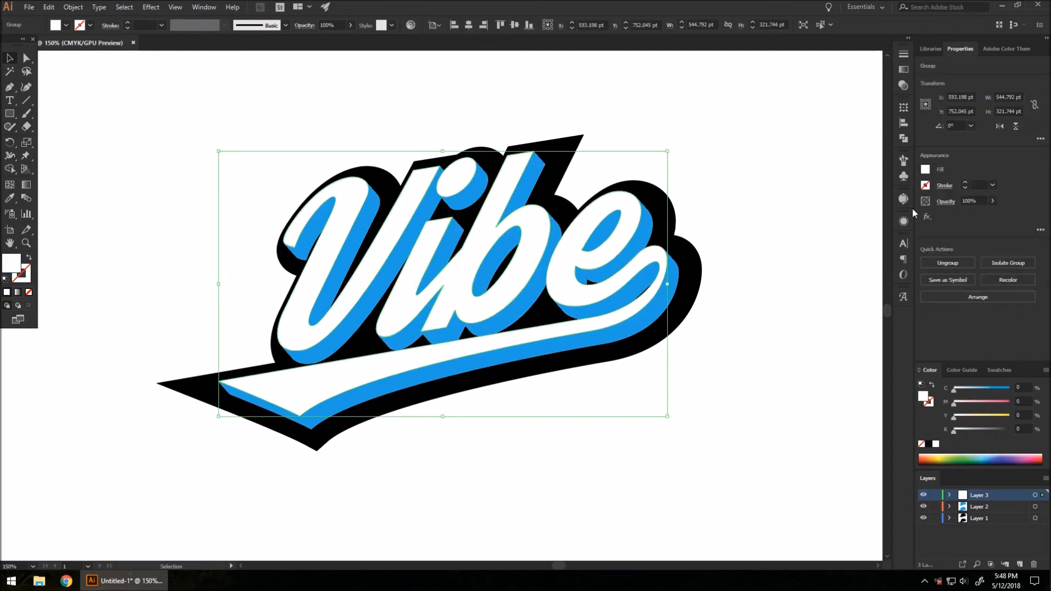
left_click(925, 171)
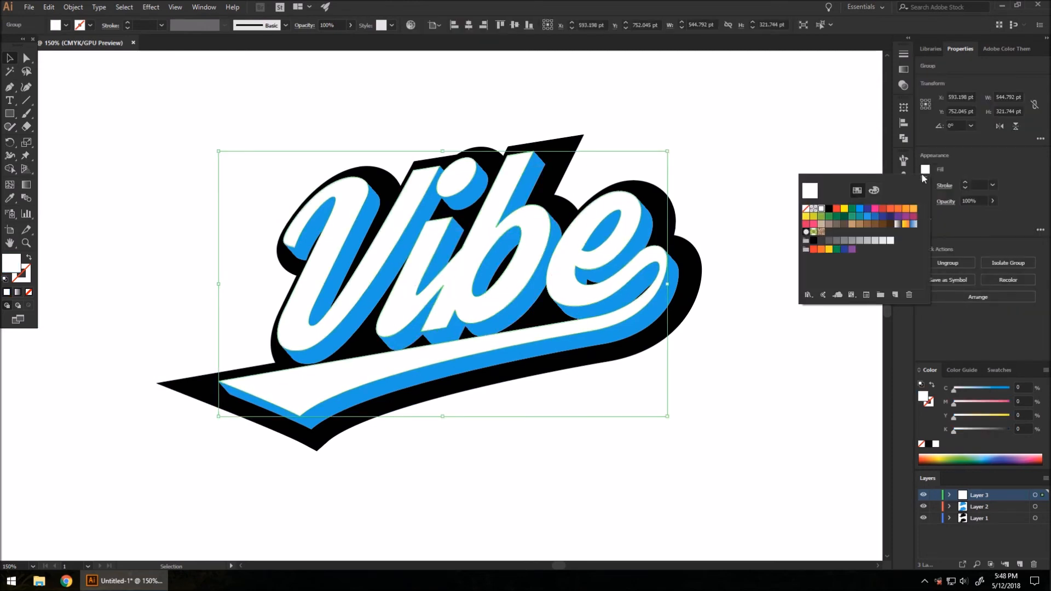
left_click(898, 224)
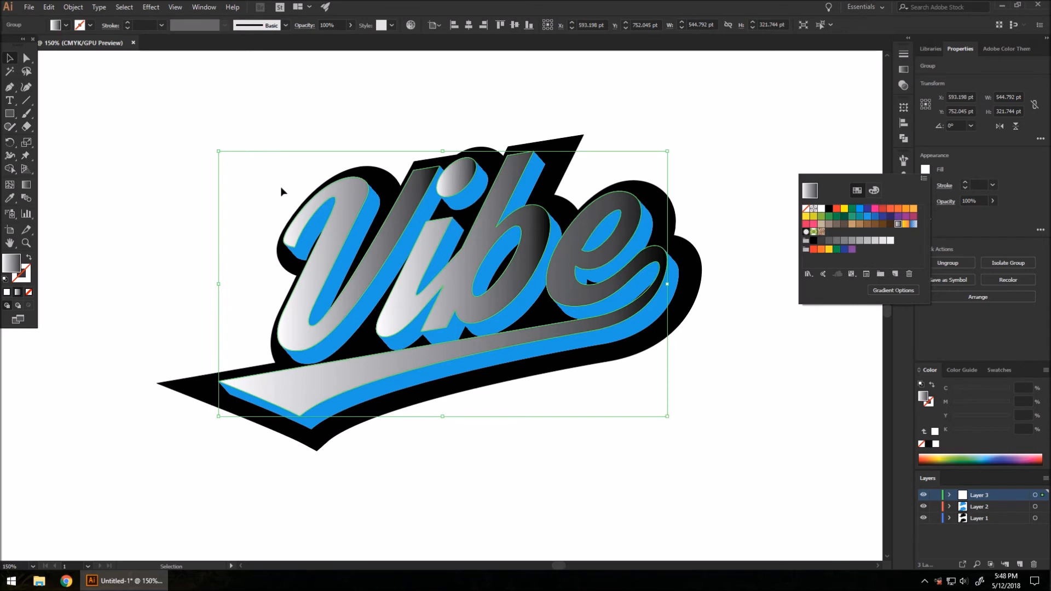
left_click(69, 166)
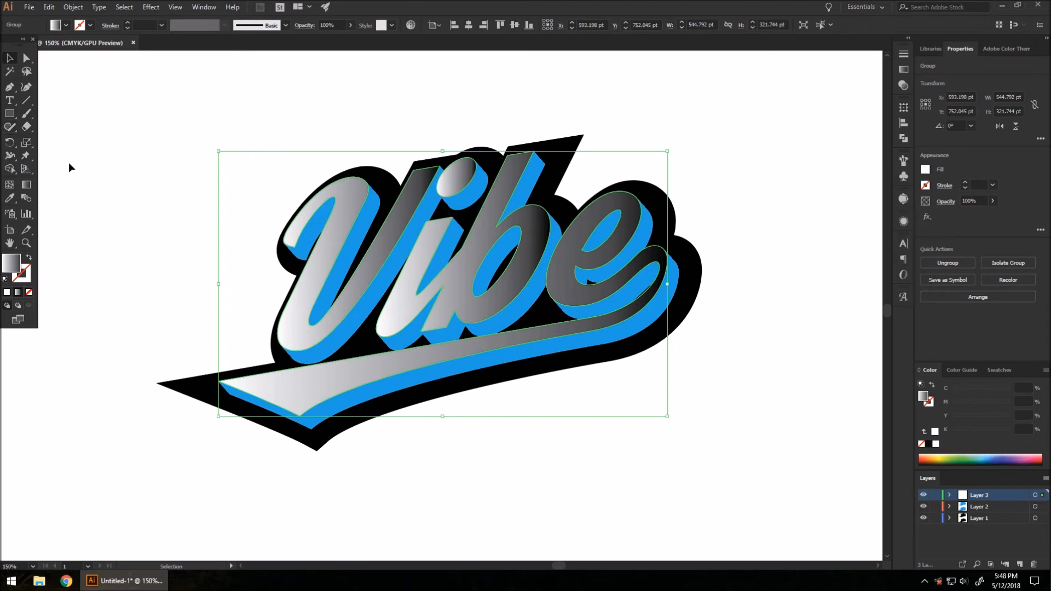
Step: Redraw the letters' gradient to run light on the left to dark on the right
left_click(27, 187)
left_click_drag(669, 272, 260, 259)
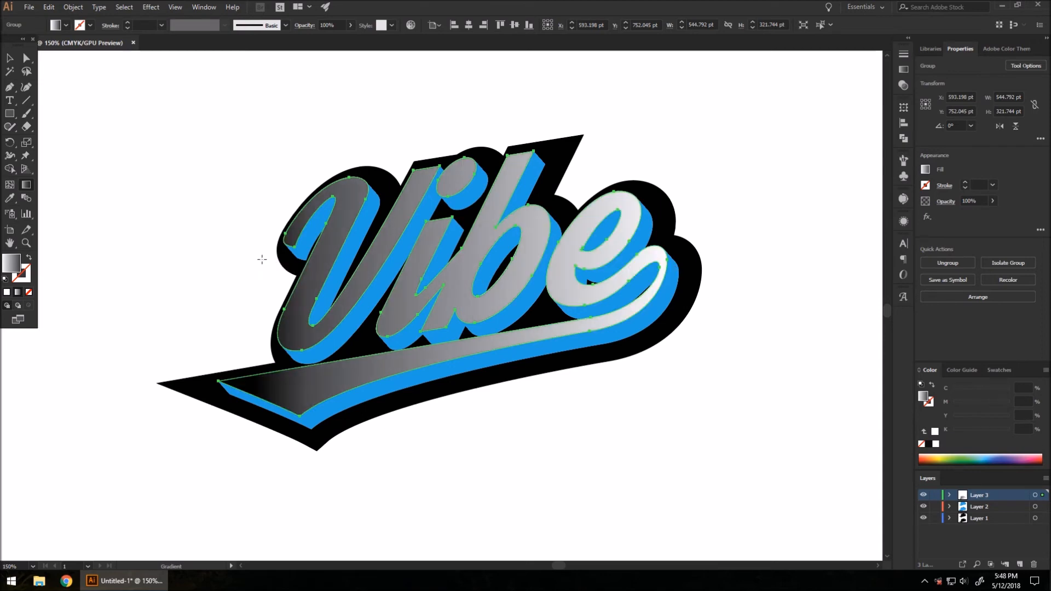
key("ctrl+z")
left_click_drag(395, 274, 681, 271)
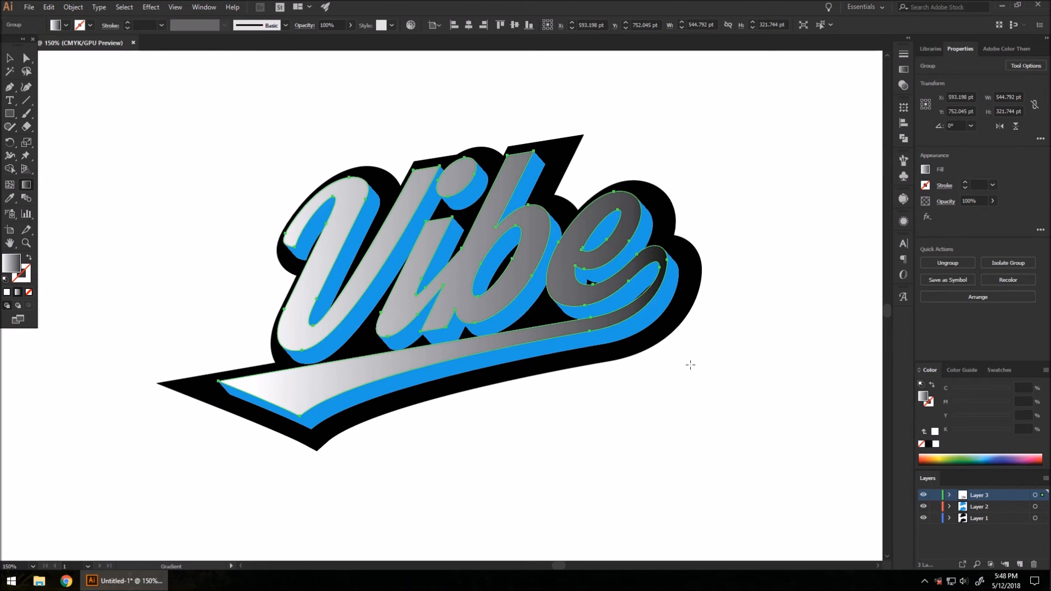
key("v")
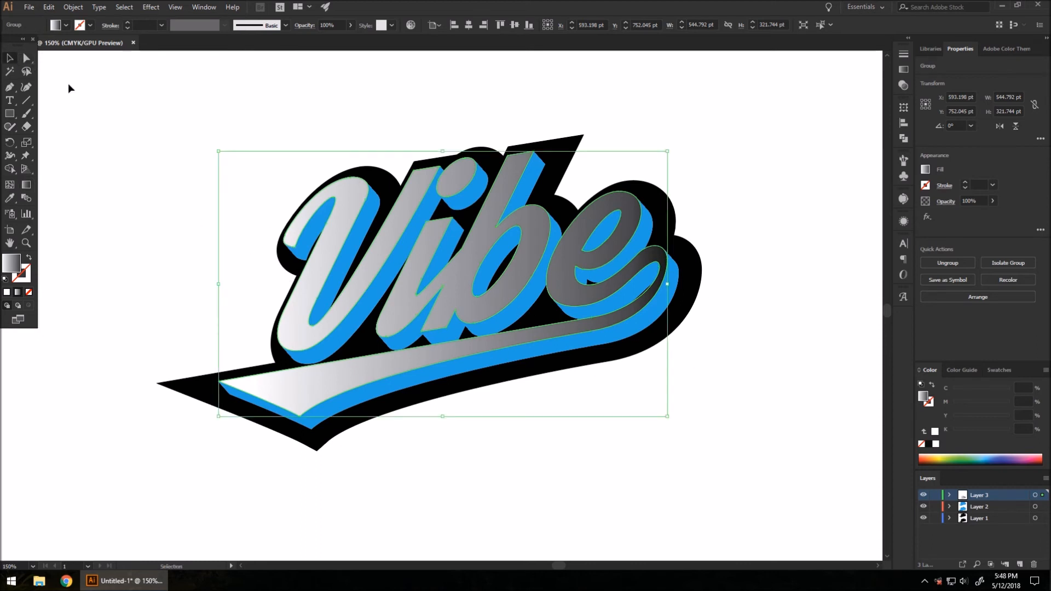
left_click(735, 371)
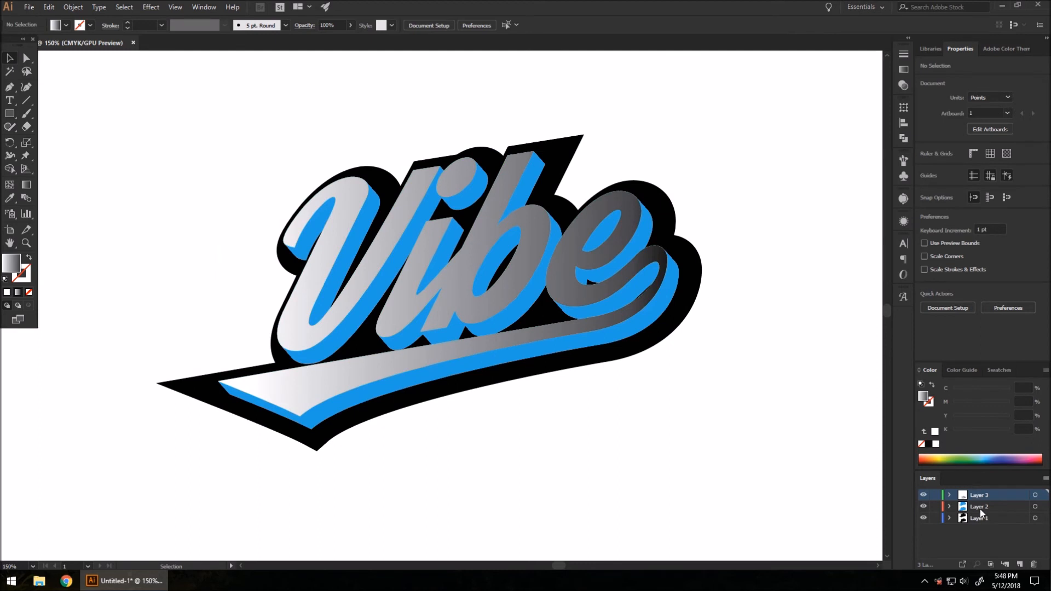
Step: Fill the blue extrusion blend with the grey gradient, spread left to right across the word
left_click(673, 285)
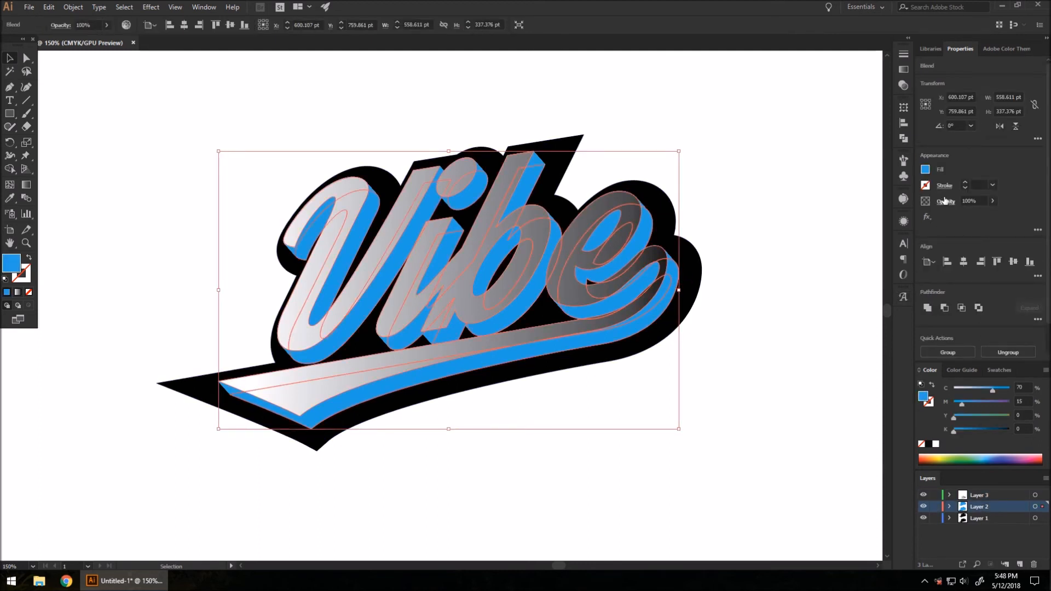
left_click(925, 170)
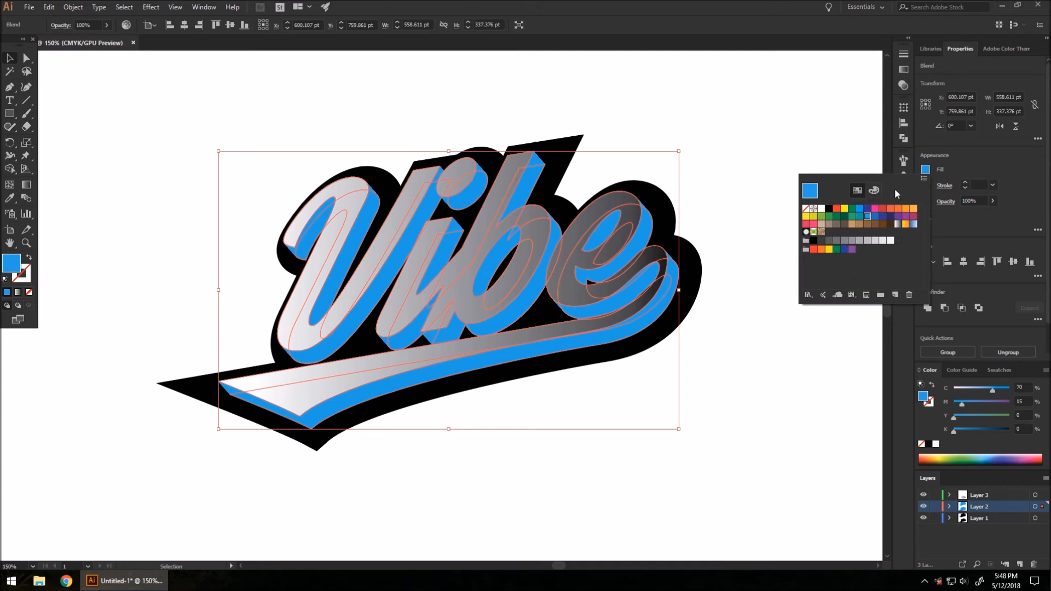
left_click(898, 225)
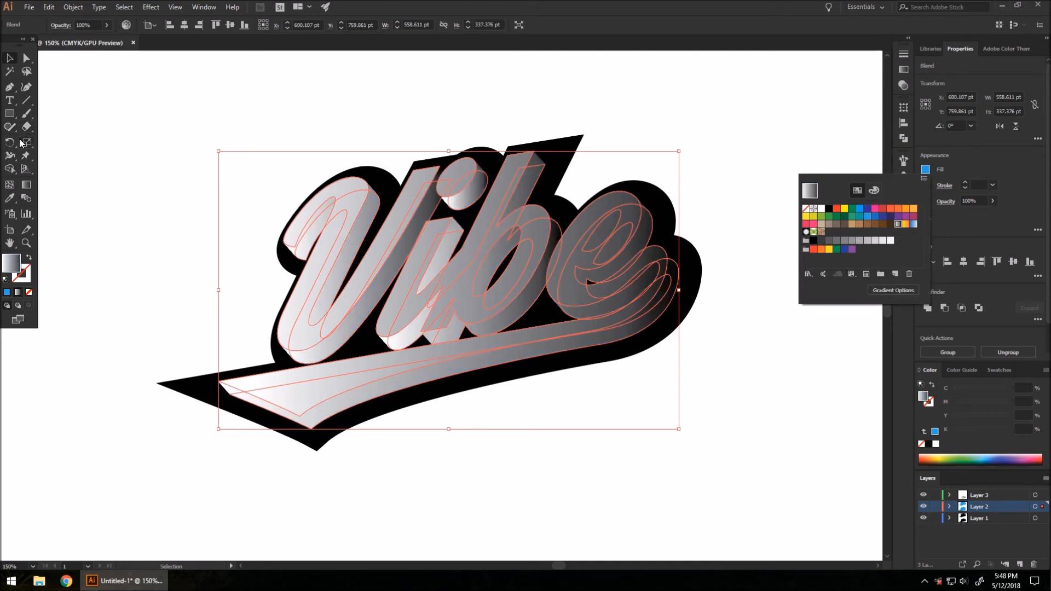
left_click(26, 185)
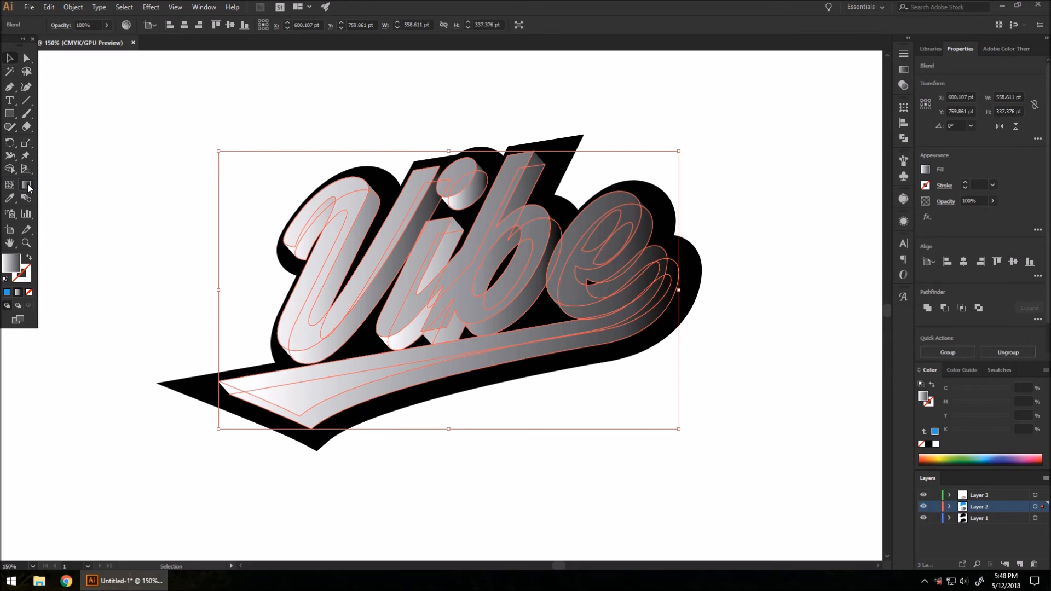
left_click(27, 185)
left_click_drag(236, 295, 699, 299)
left_click(10, 58)
left_click(763, 427)
left_click(972, 520)
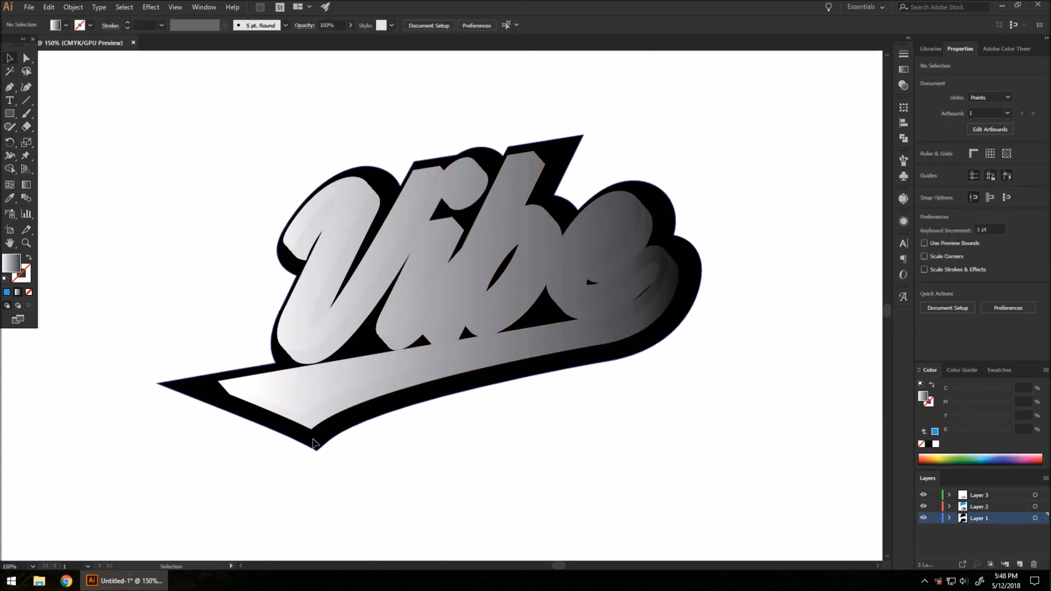
Step: Fill the black backing shape with the grey gradient, dragged across its full width
left_click(315, 440)
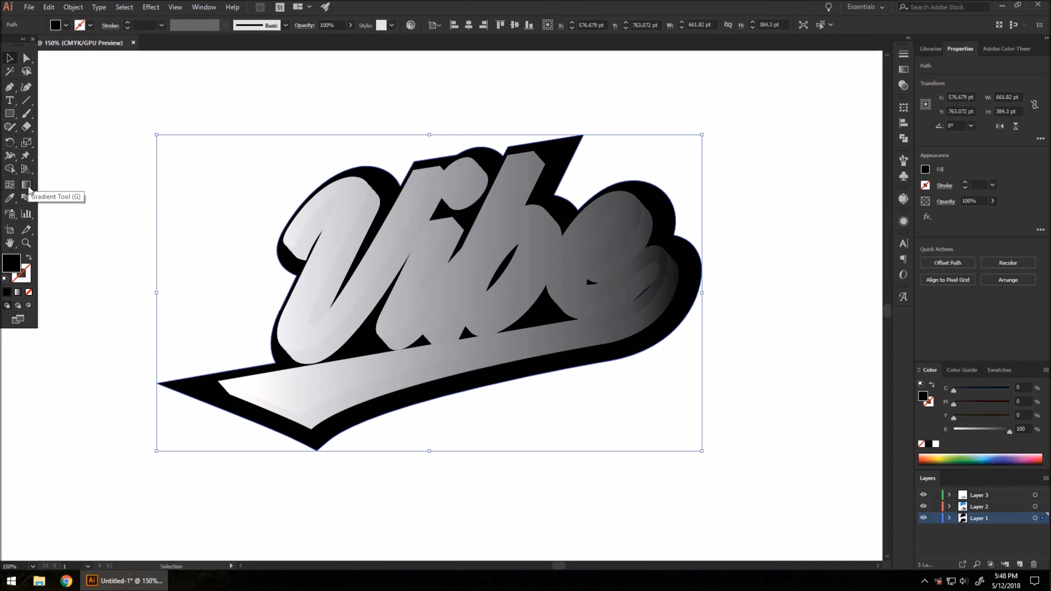
left_click(925, 171)
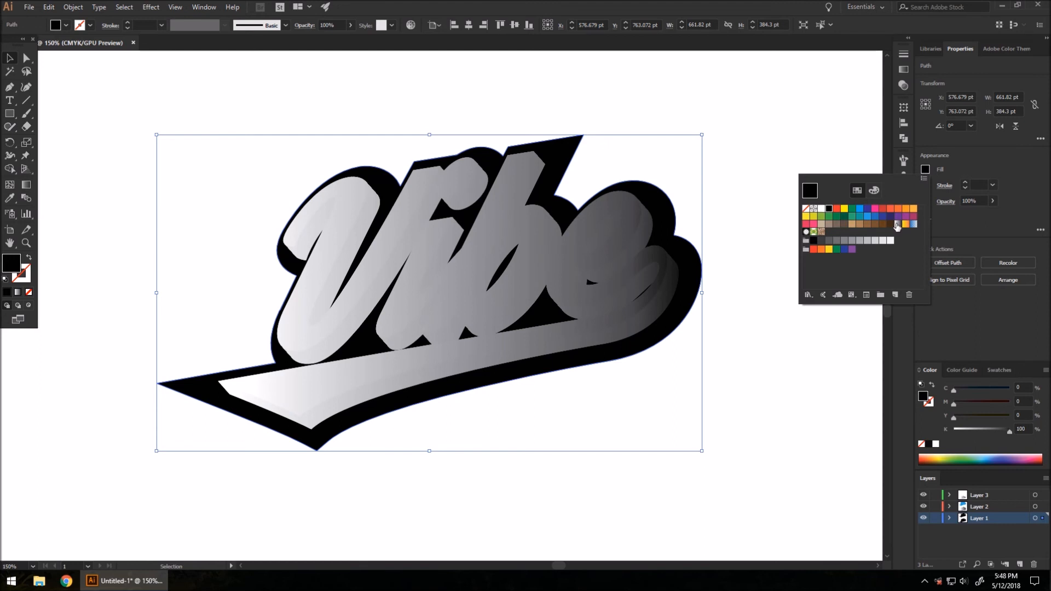
left_click(897, 225)
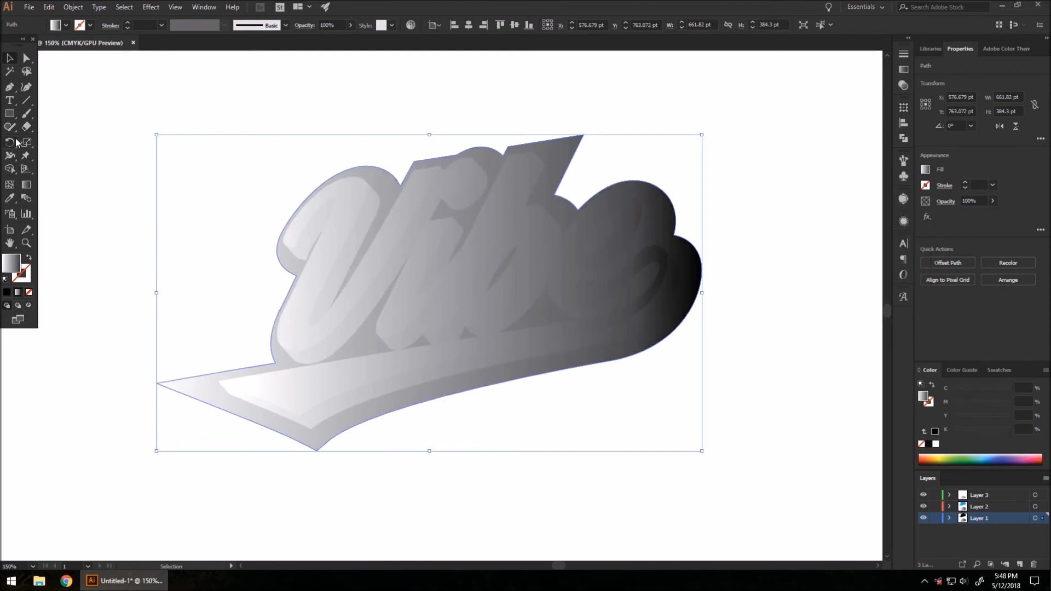
left_click(26, 184)
left_click_drag(163, 273, 706, 292)
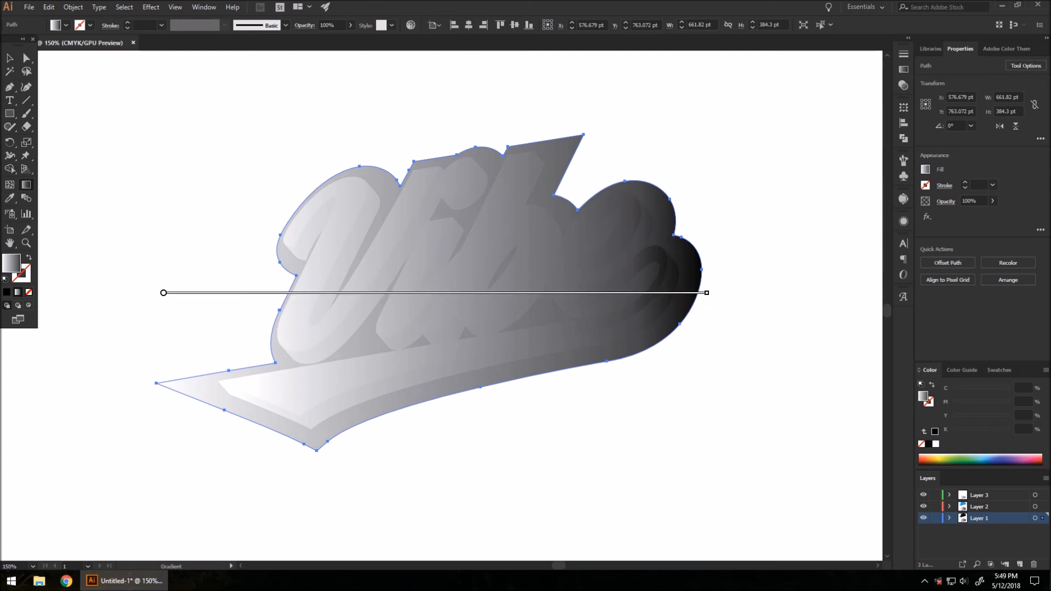
left_click(9, 57)
left_click(175, 110)
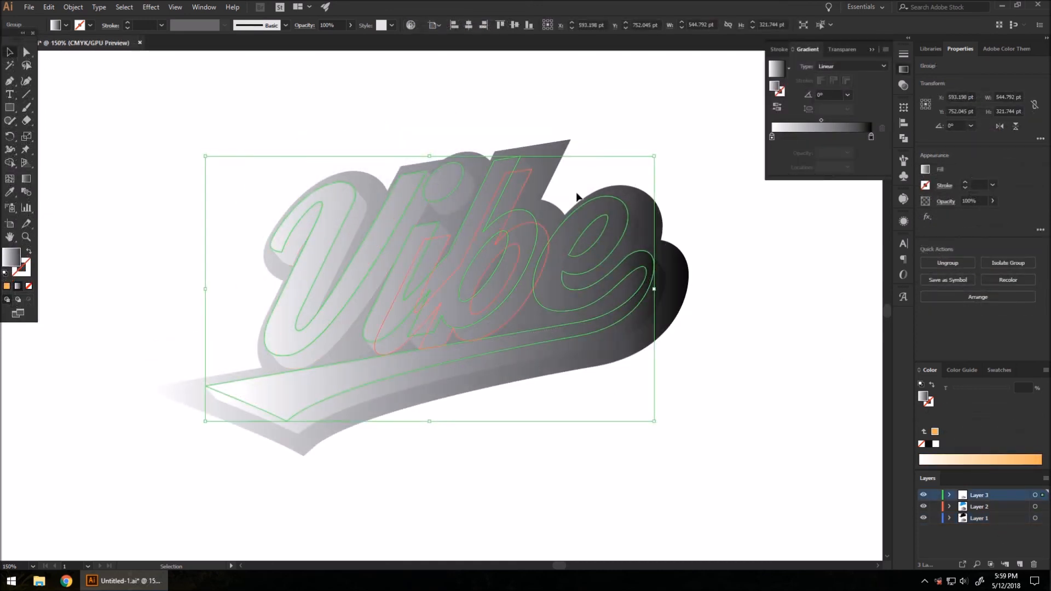
Step: Set the letters' gradient stops to light orange (left) and orange-red C5 M76 Y75 K0 (right)
double_click(772, 136)
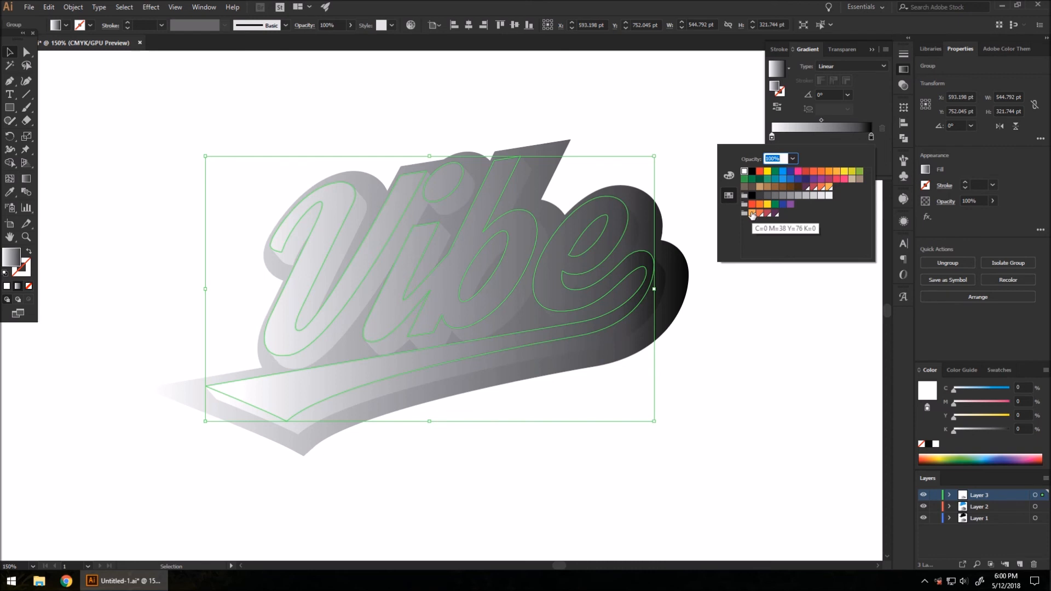
left_click(751, 213)
double_click(870, 137)
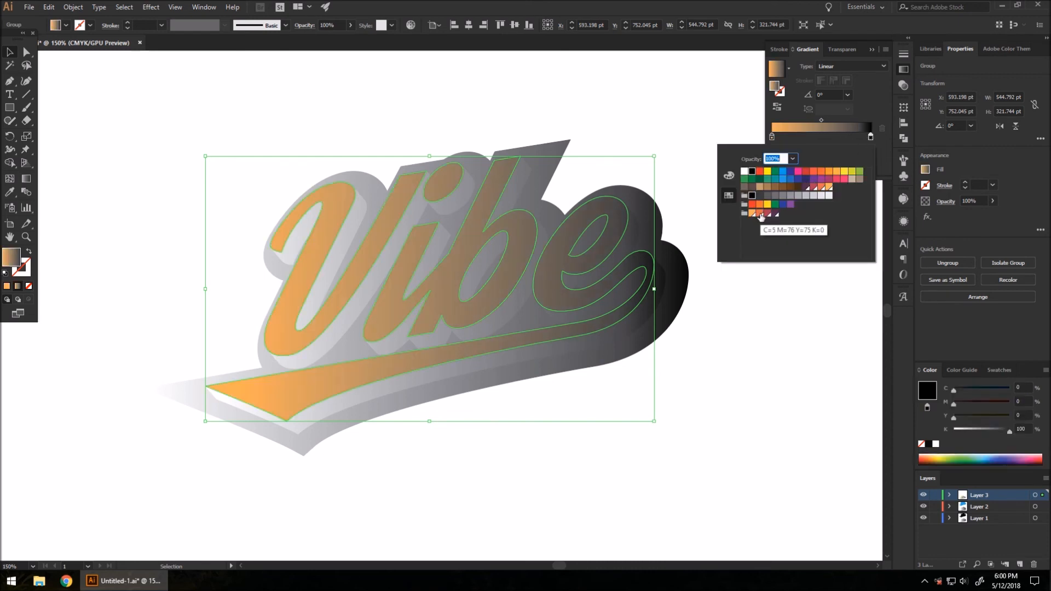
left_click(760, 214)
left_click(9, 53)
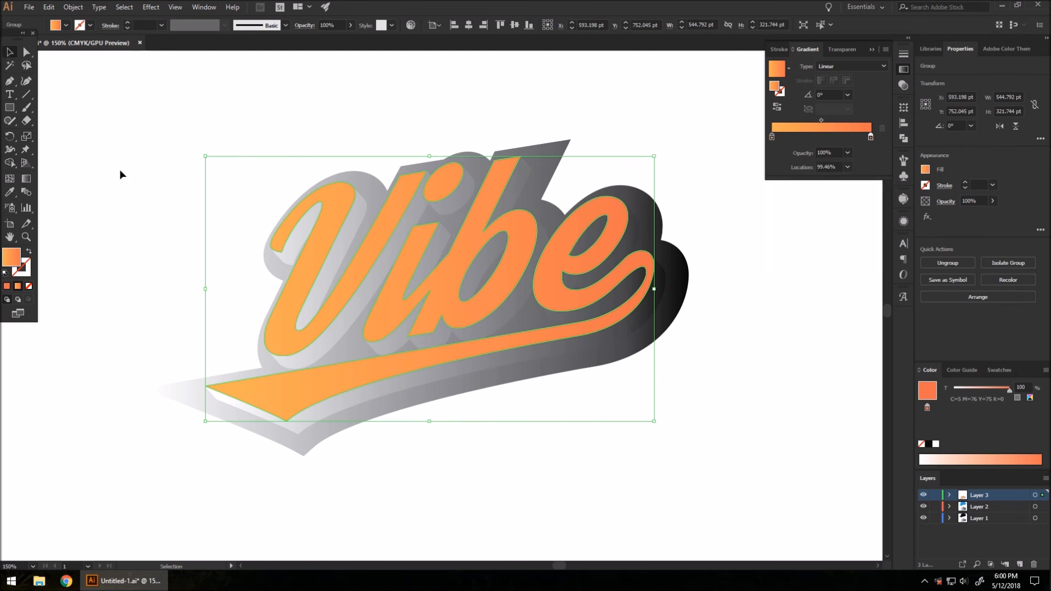
left_click(120, 168)
left_click(358, 218)
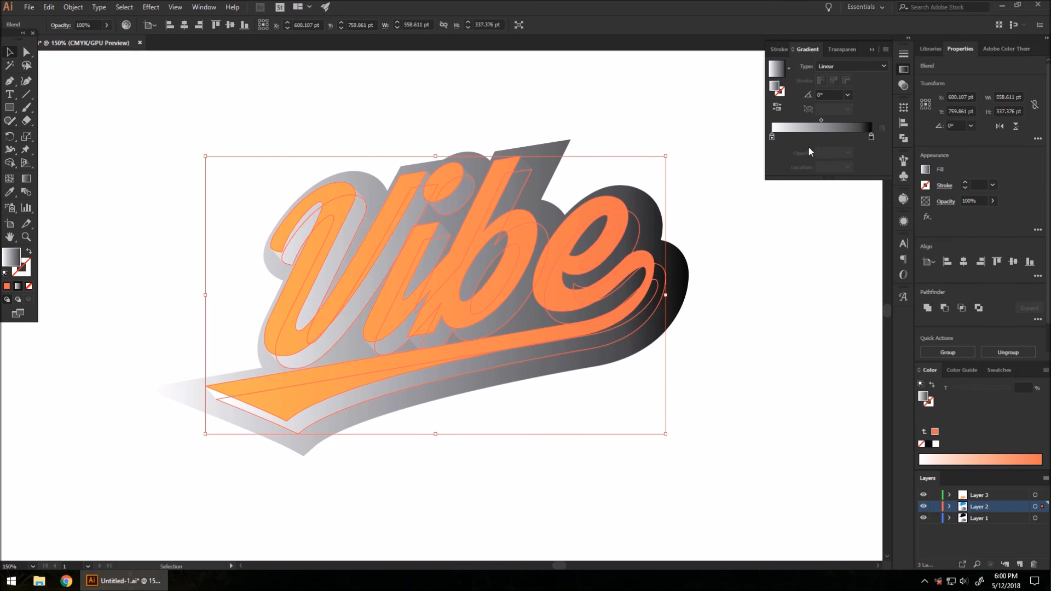
Step: Recolour the extrusion gradient's stops orange on the left and pinkish red on the right
double_click(772, 136)
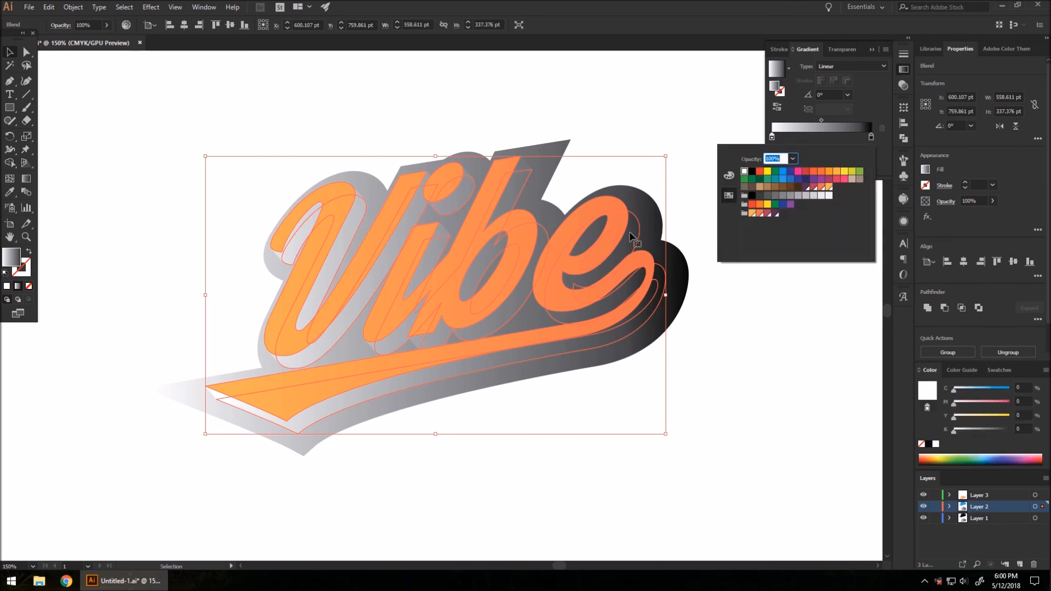
left_click(758, 214)
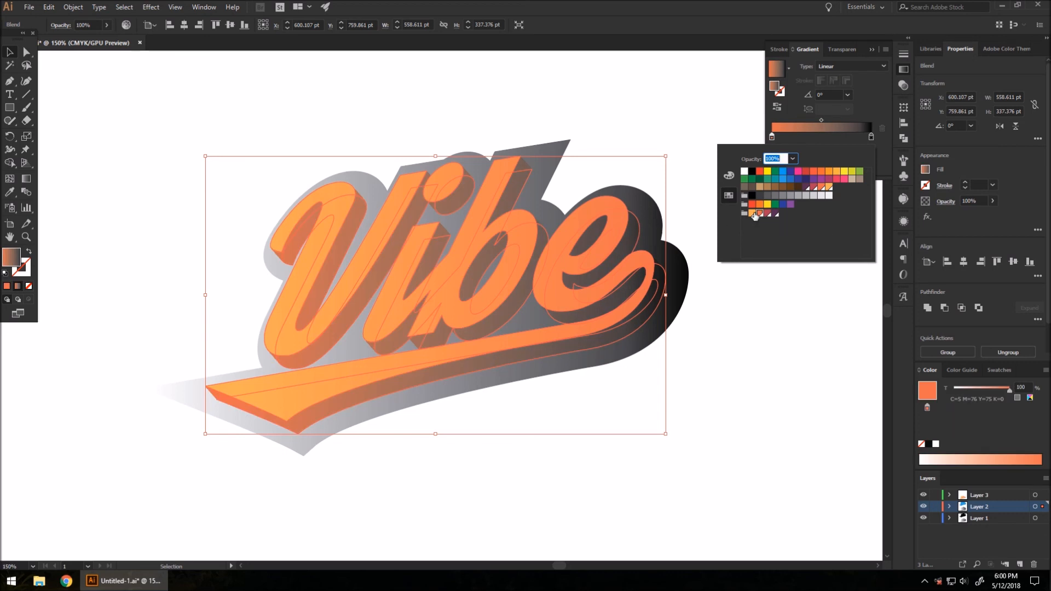
double_click(870, 137)
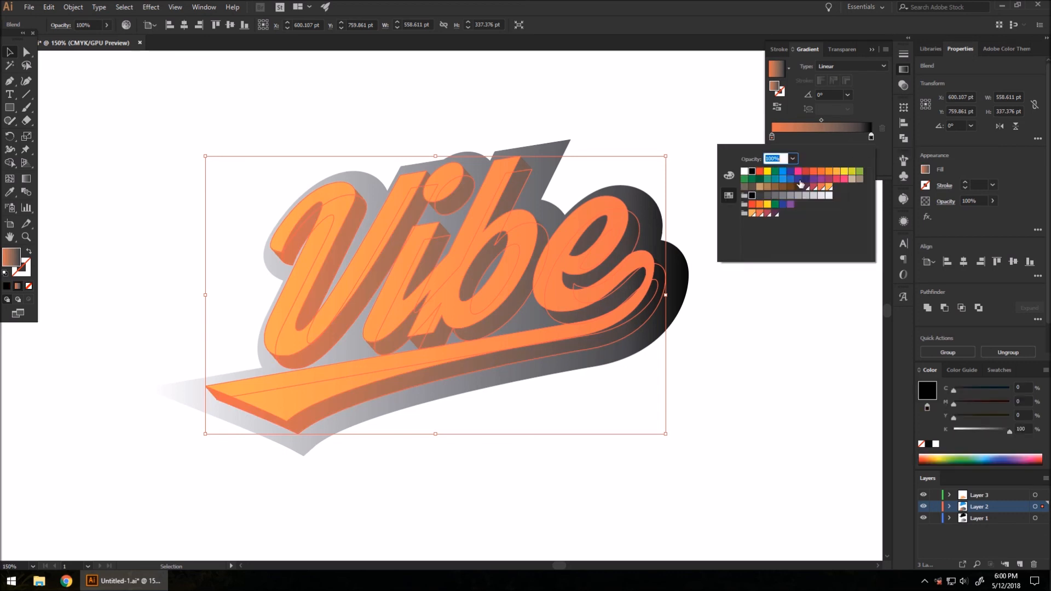
left_click(768, 213)
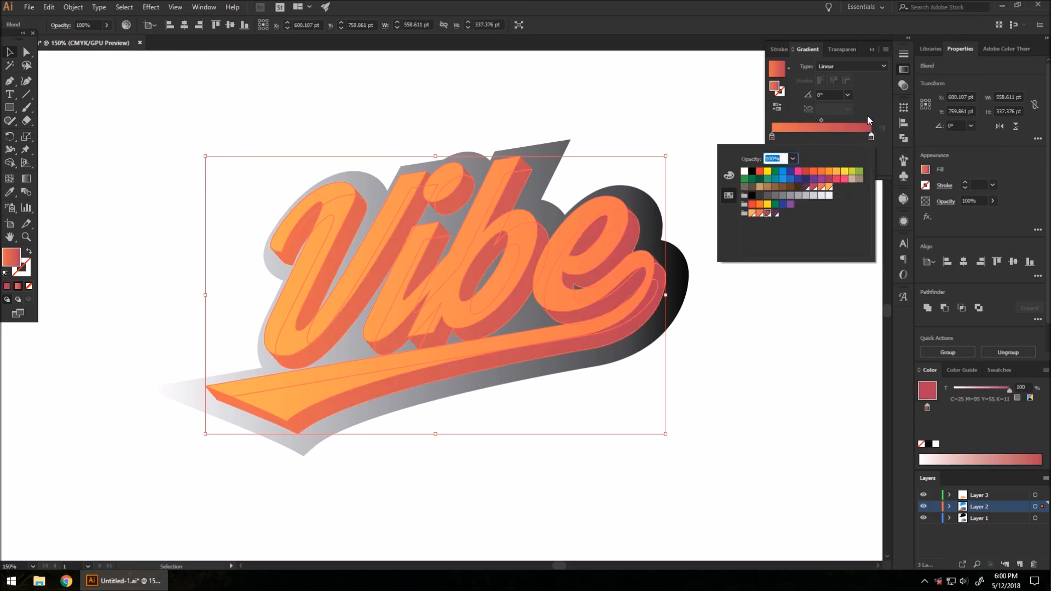
left_click(867, 116)
left_click(735, 196)
Step: Recolour the grey backing shape's gradient from pinkish red on the left to purple on the right
left_click(539, 151)
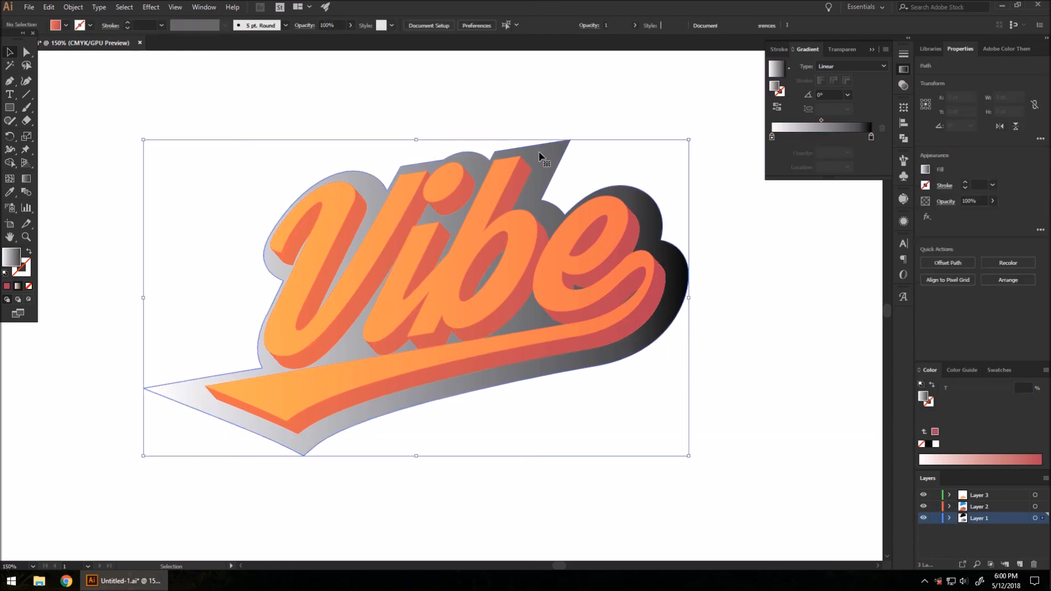
double_click(771, 137)
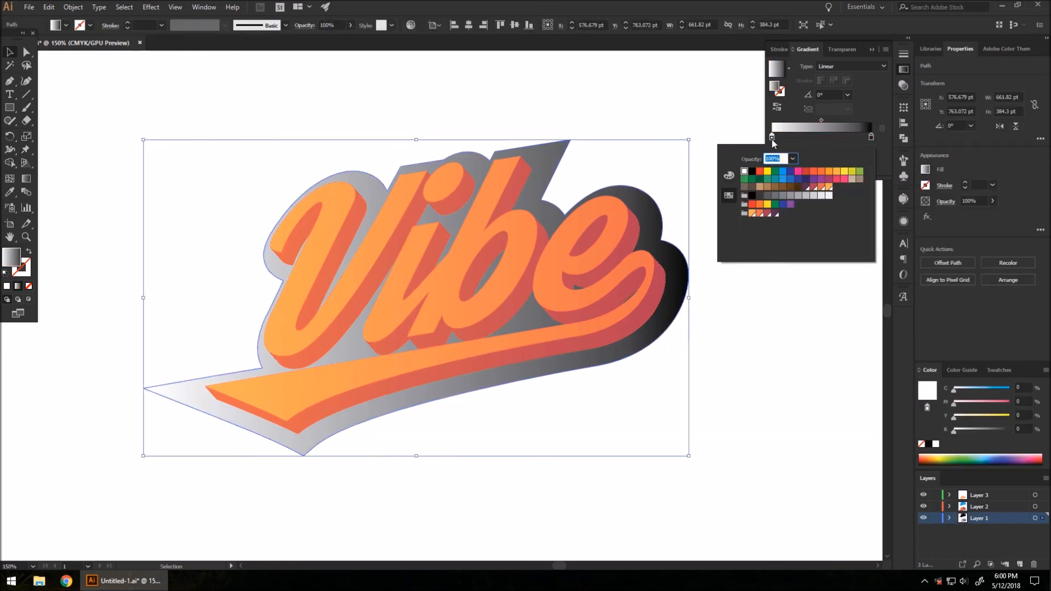
left_click(767, 214)
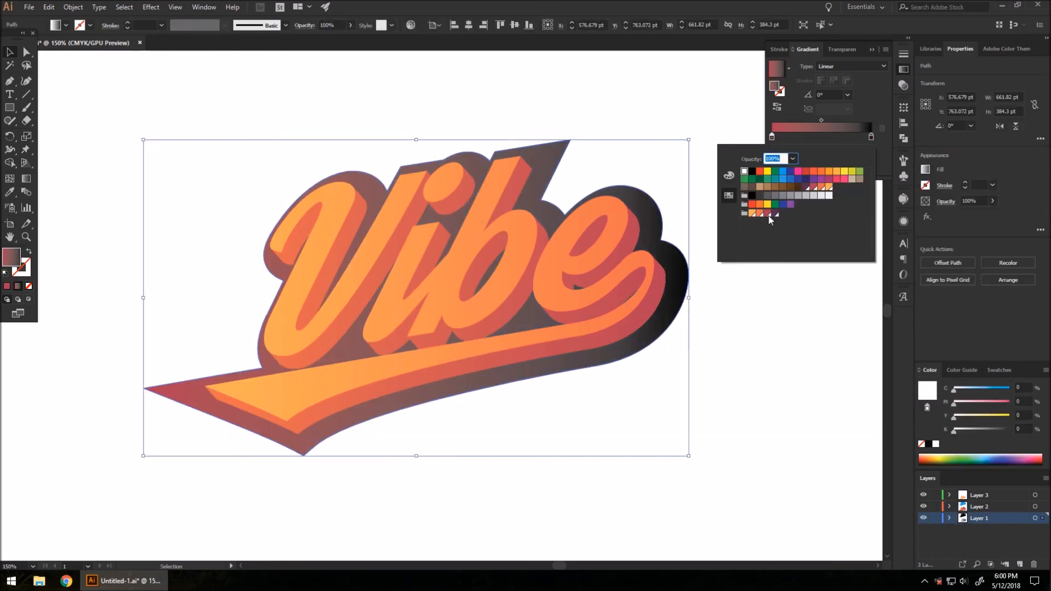
double_click(871, 137)
left_click(776, 214)
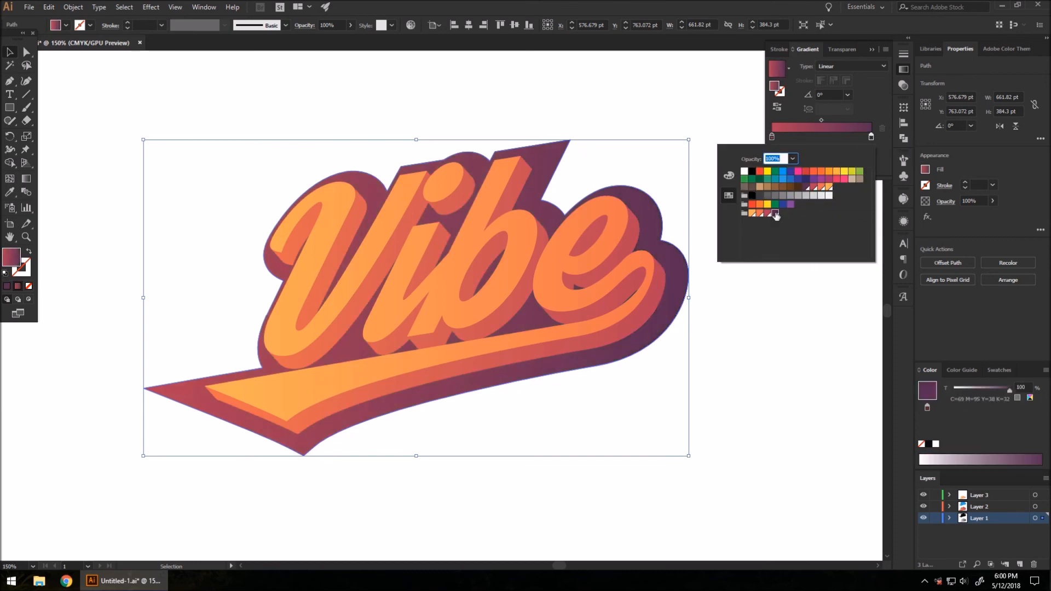
left_click(11, 52)
left_click(187, 91)
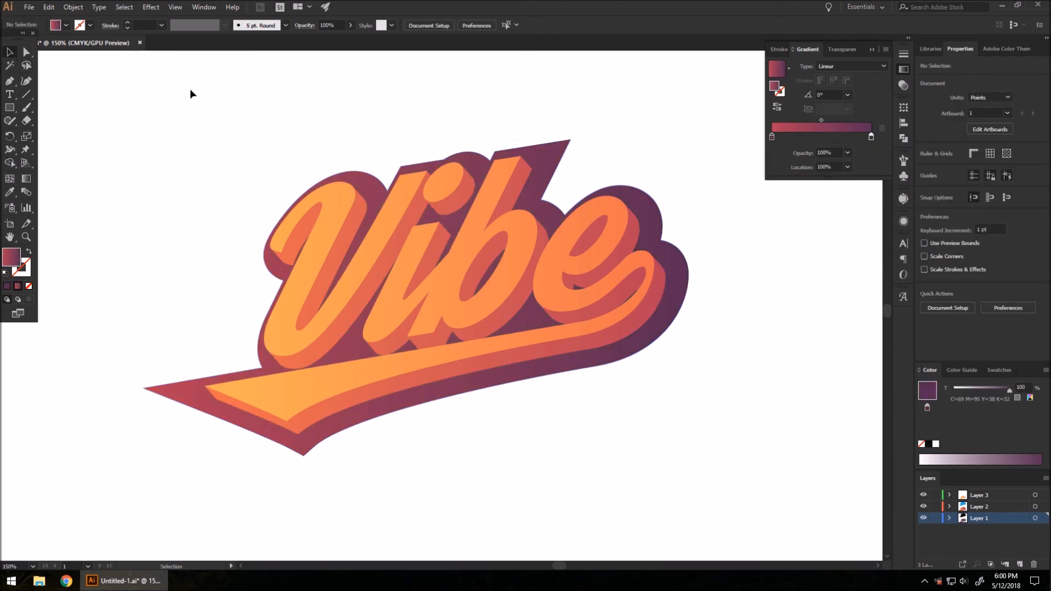
Step: Marquee-select the blue, white and black Vibe logo and drag it down just above the orange one
scroll(424, 424, "down", 2)
scroll(421, 404, "up", 1)
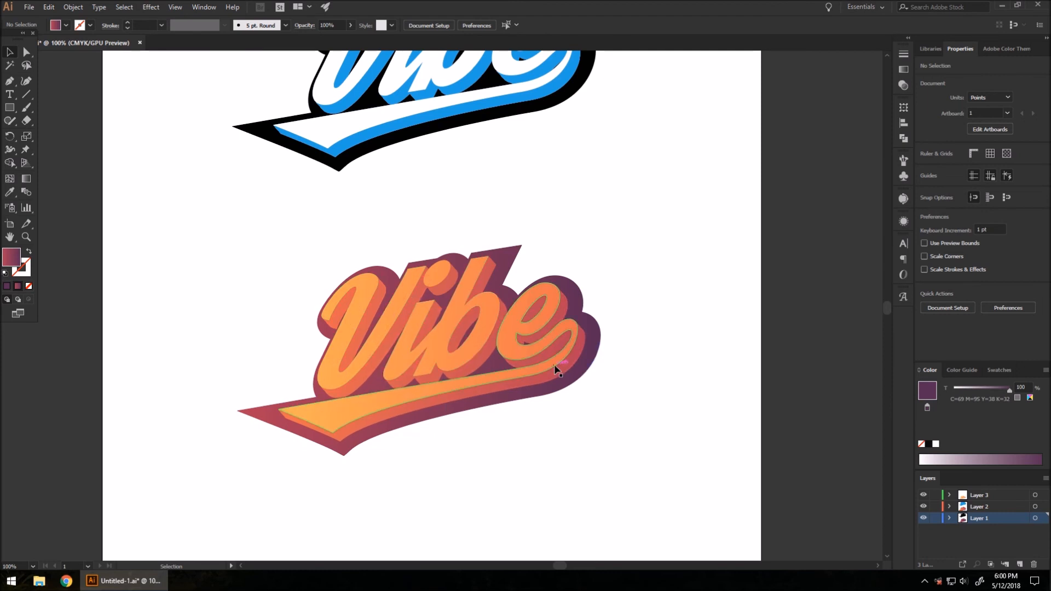
scroll(498, 397, "down", 1)
left_click_drag(369, 127, 513, 237)
left_click_drag(476, 184, 469, 225)
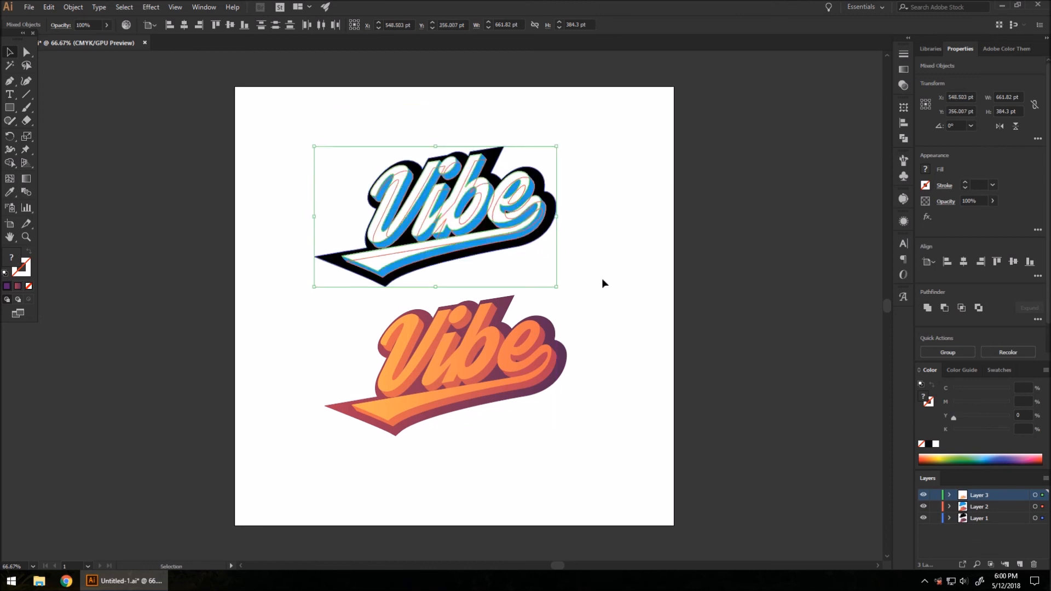
left_click(516, 450)
scroll(516, 450, "up", 1)
scroll(497, 426, "down", 1)
scroll(387, 174, "up", 1)
scroll(514, 303, "down", 2)
scroll(514, 300, "down", 1)
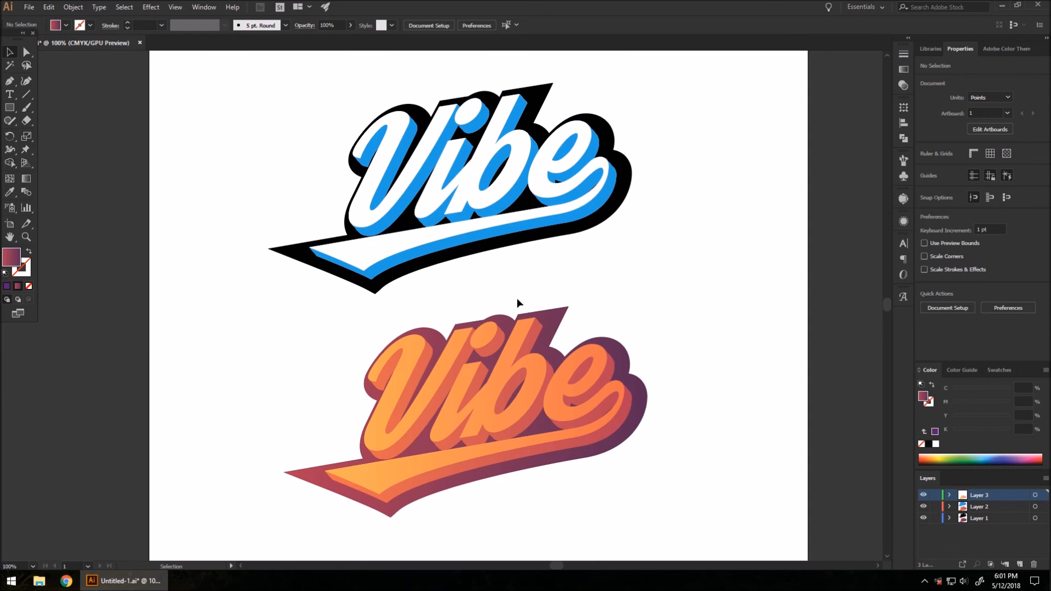